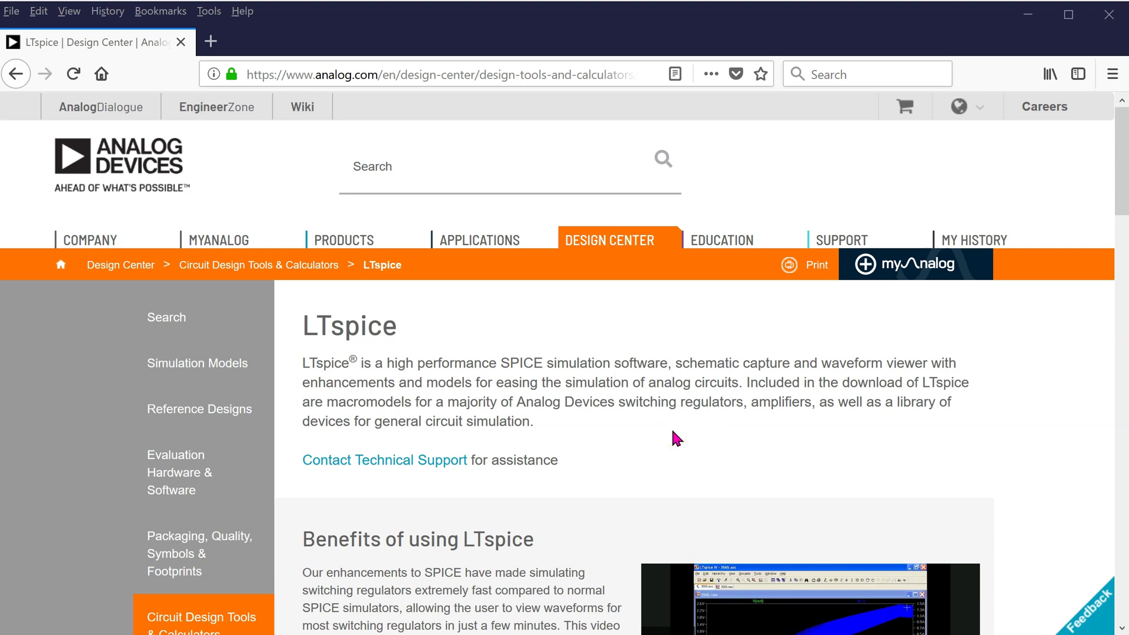
# - Scroll to Download LTspice on the Analog Devices page and start the Windows 7, 8 and 10 download
pyautogui.scroll(-3, 673, 433)
pyautogui.scroll(-8, 673, 431)
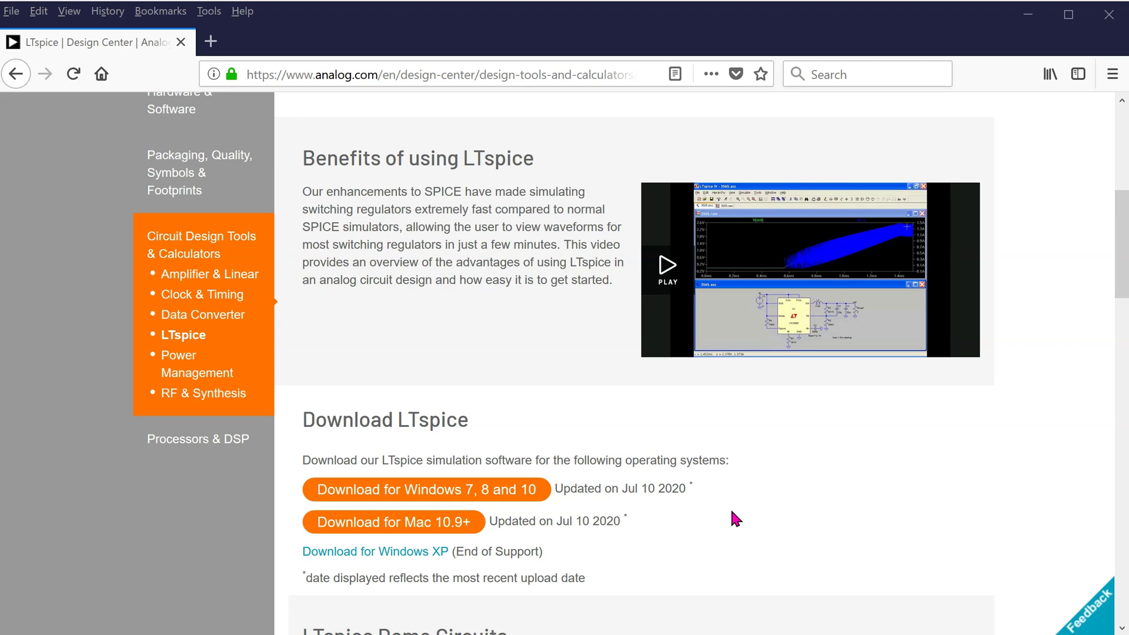
pyautogui.click(378, 493)
pyautogui.click(55, 622)
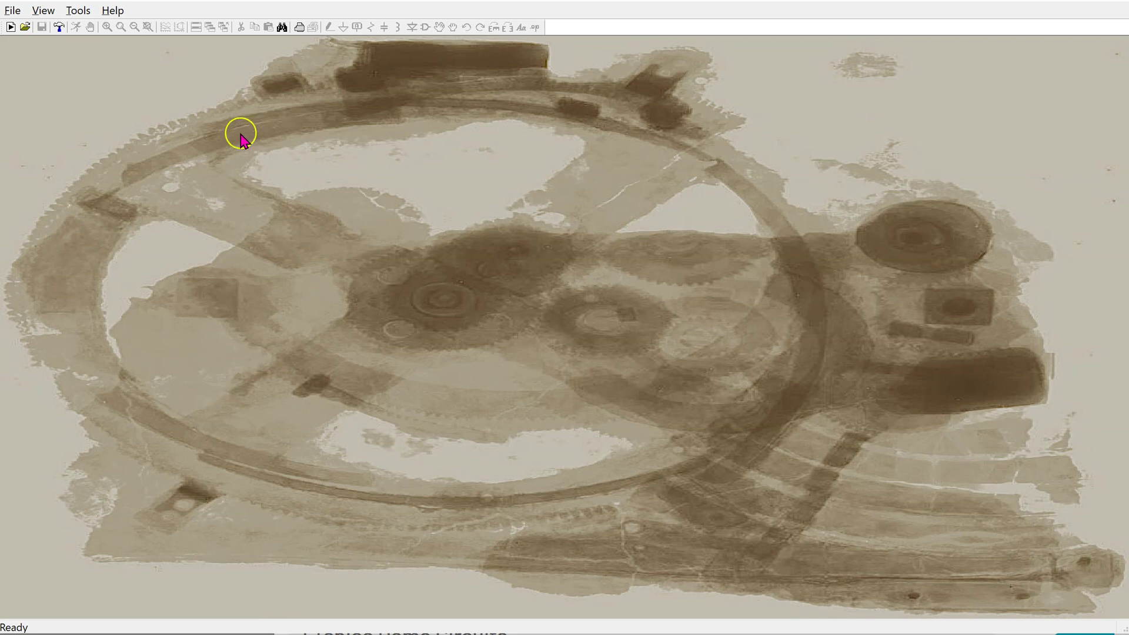
# - Choose New Schematic from the File menu to get a blank schematic
pyautogui.click(18, 11)
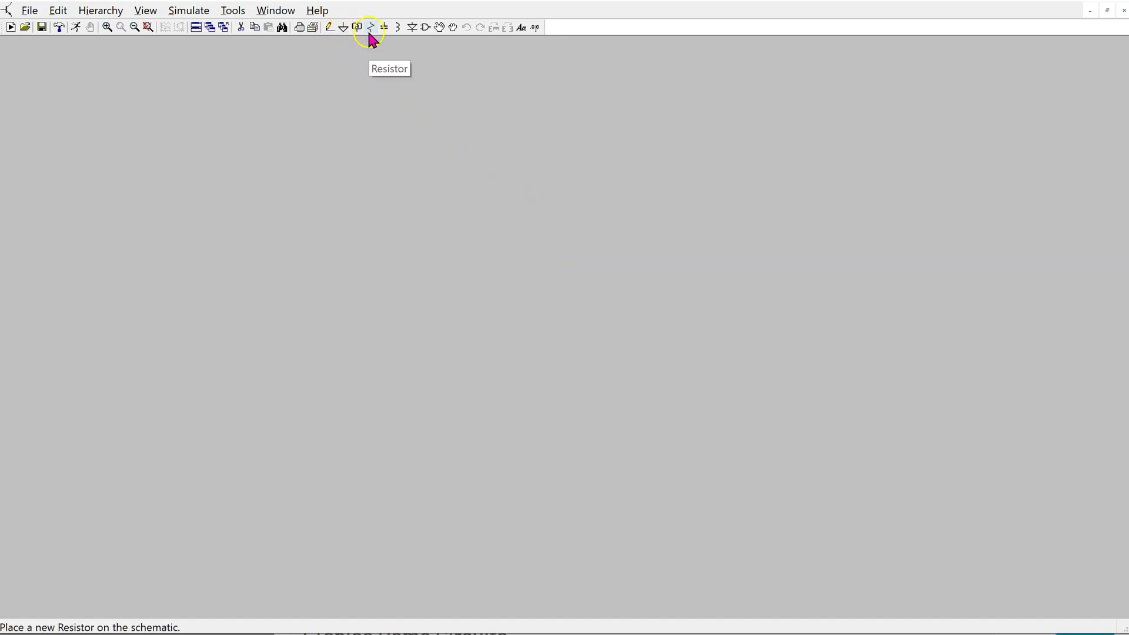
# - Place three resistors, R1, R2 and R3, in a row across the schematic
pyautogui.click(427, 31)
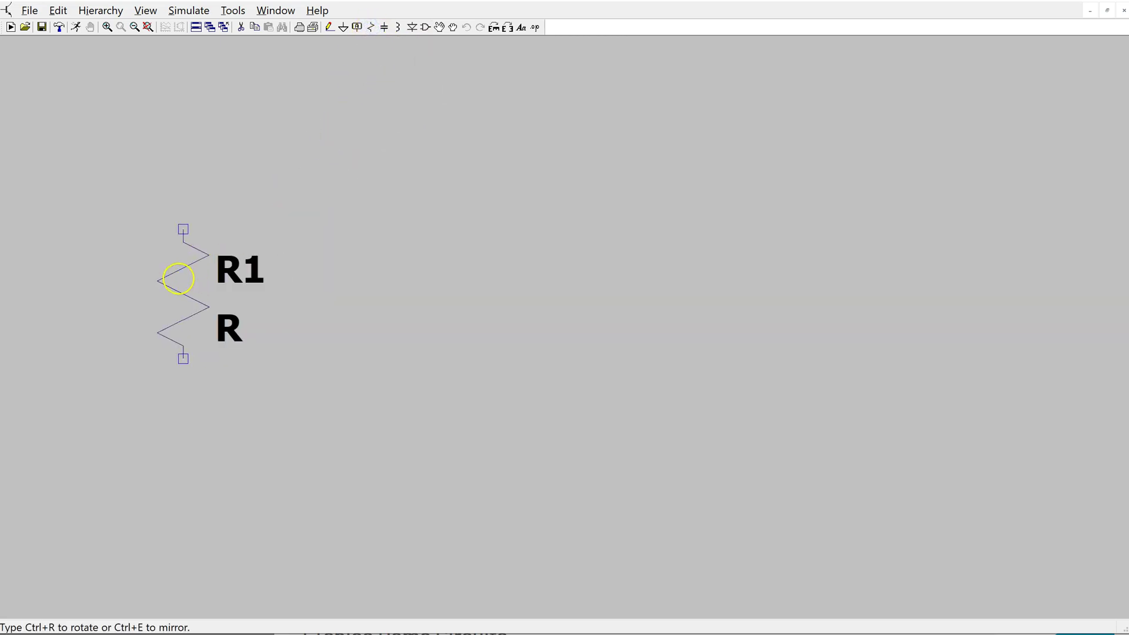
pyautogui.click(178, 278)
pyautogui.click(486, 286)
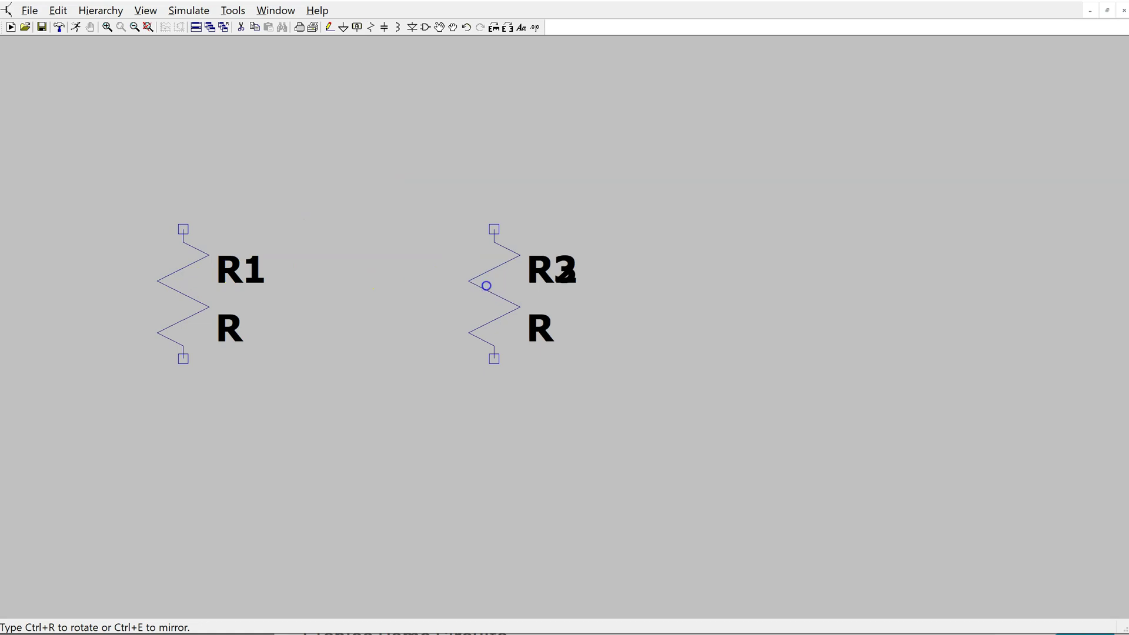
pyautogui.click(755, 284)
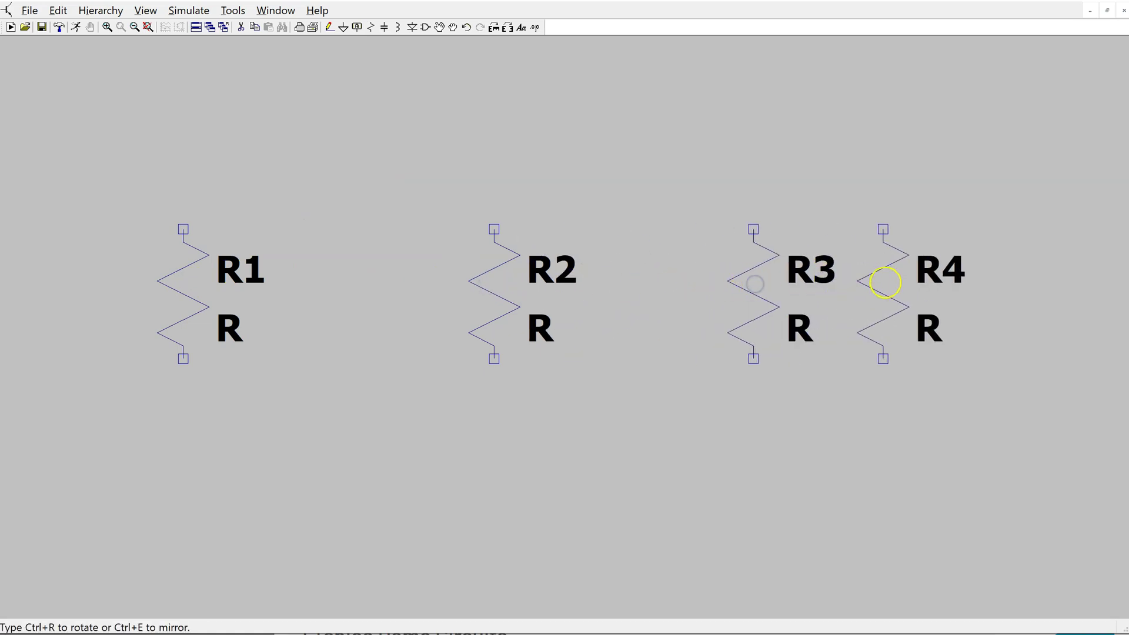
pyautogui.rightClick(903, 285)
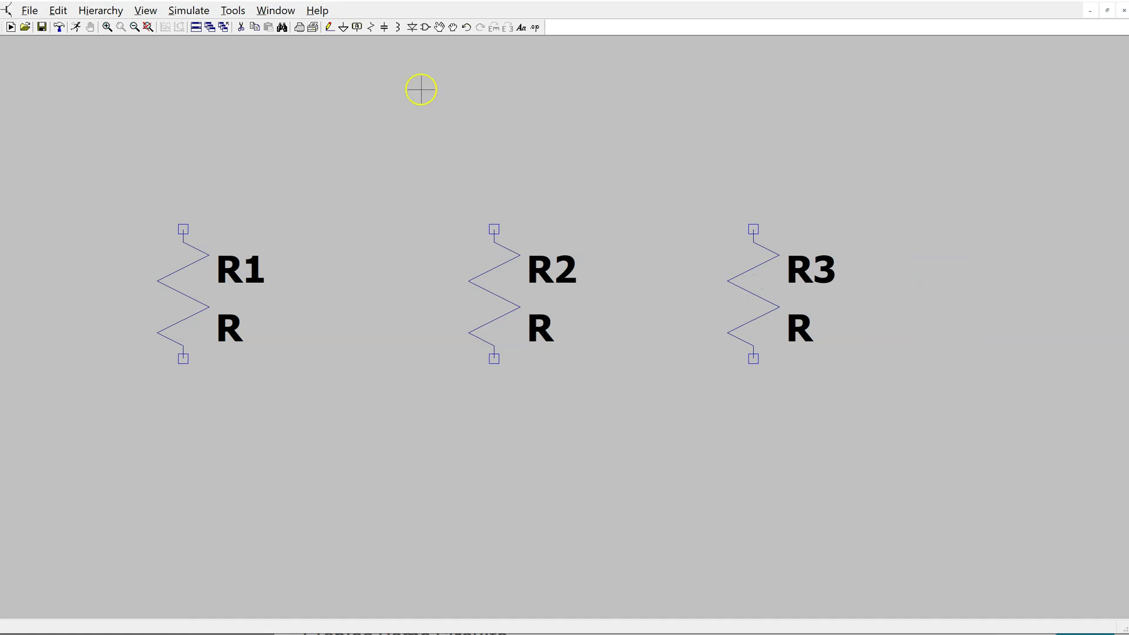
# - Place one ground symbol at the lower left of the schematic
pyautogui.click(344, 27)
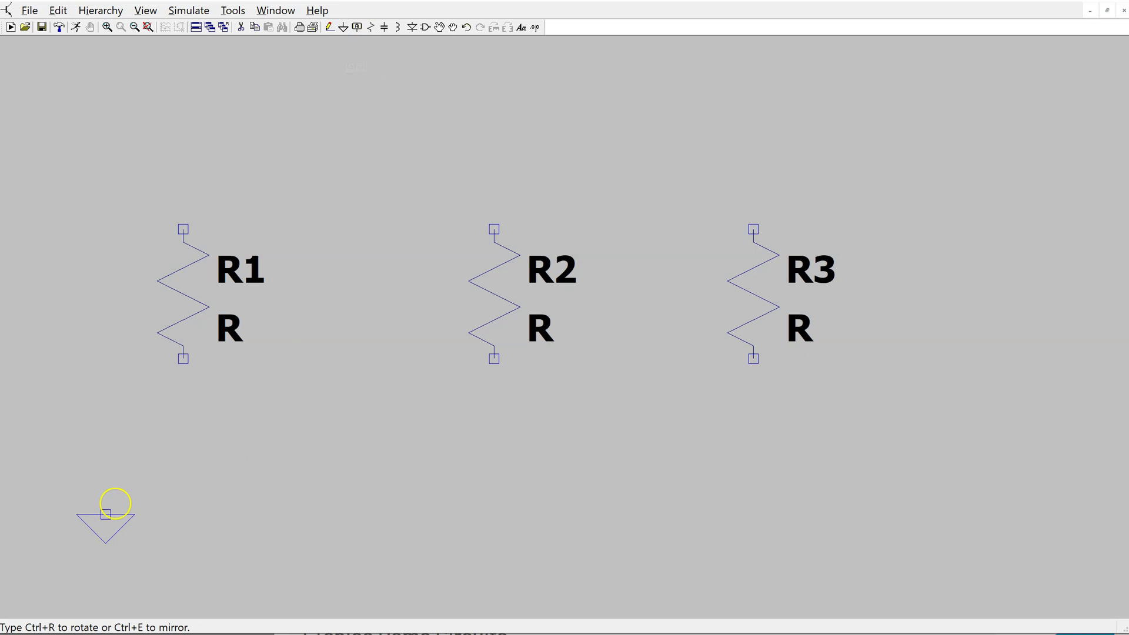
pyautogui.click(54, 487)
pyautogui.rightClick(408, 429)
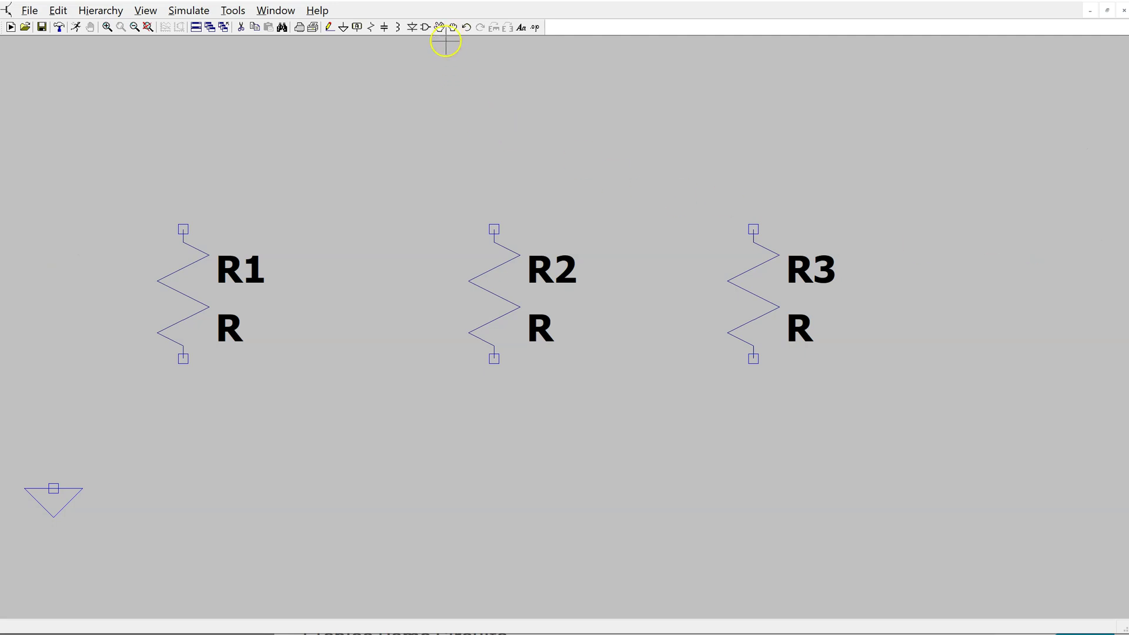
# - Search the component library for 'voltage' and place source V1 left of R1
pyautogui.click(424, 27)
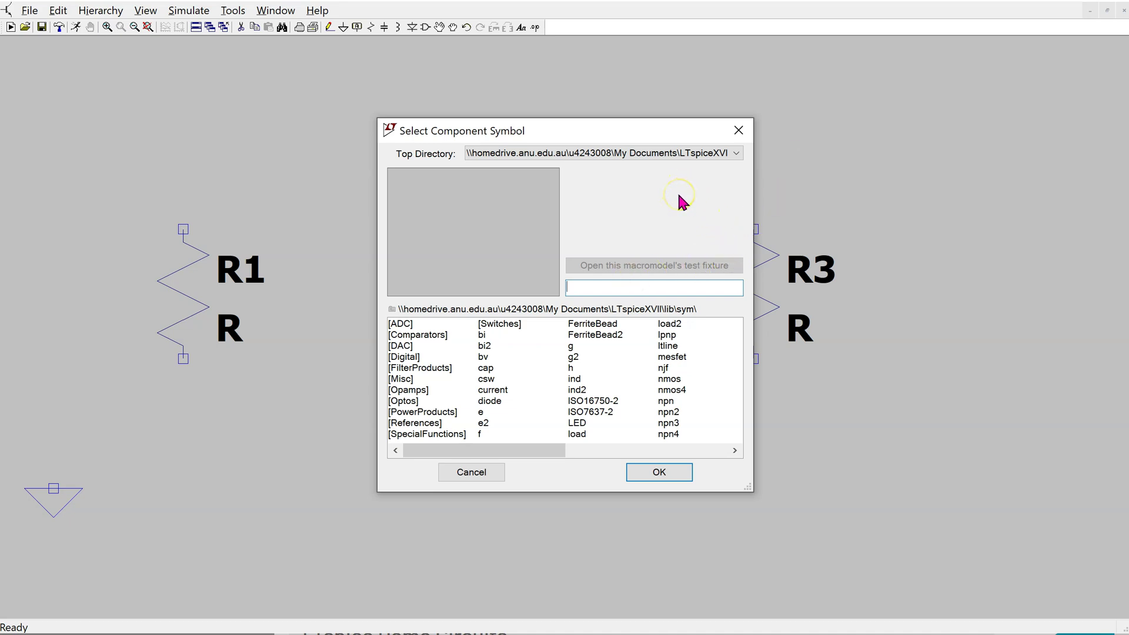
pyautogui.write('voltage')
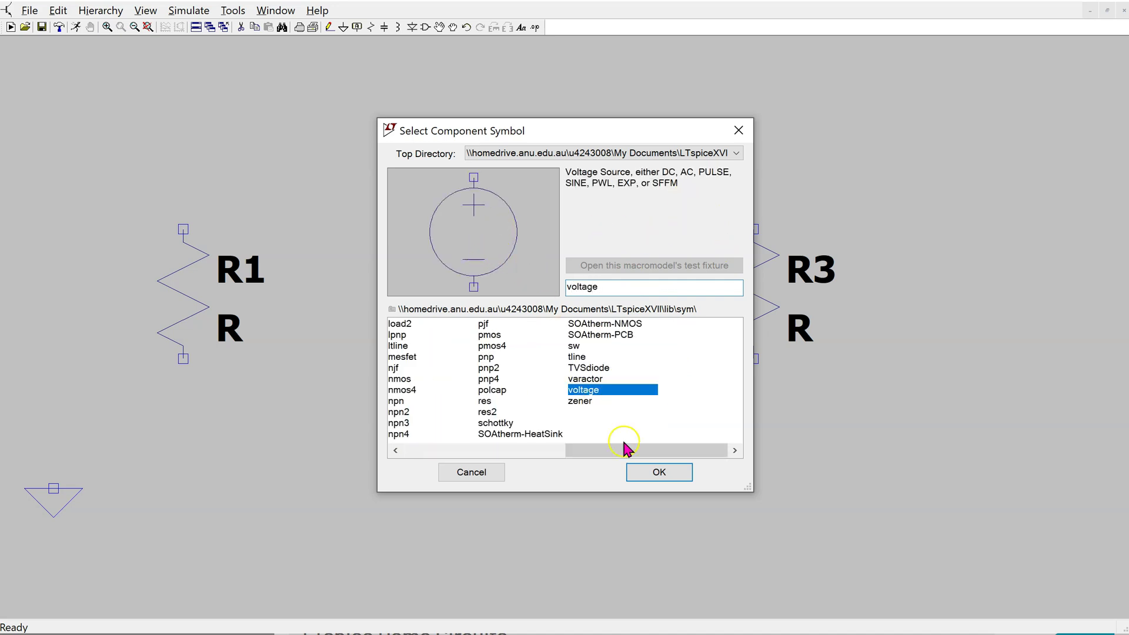
pyautogui.click(659, 472)
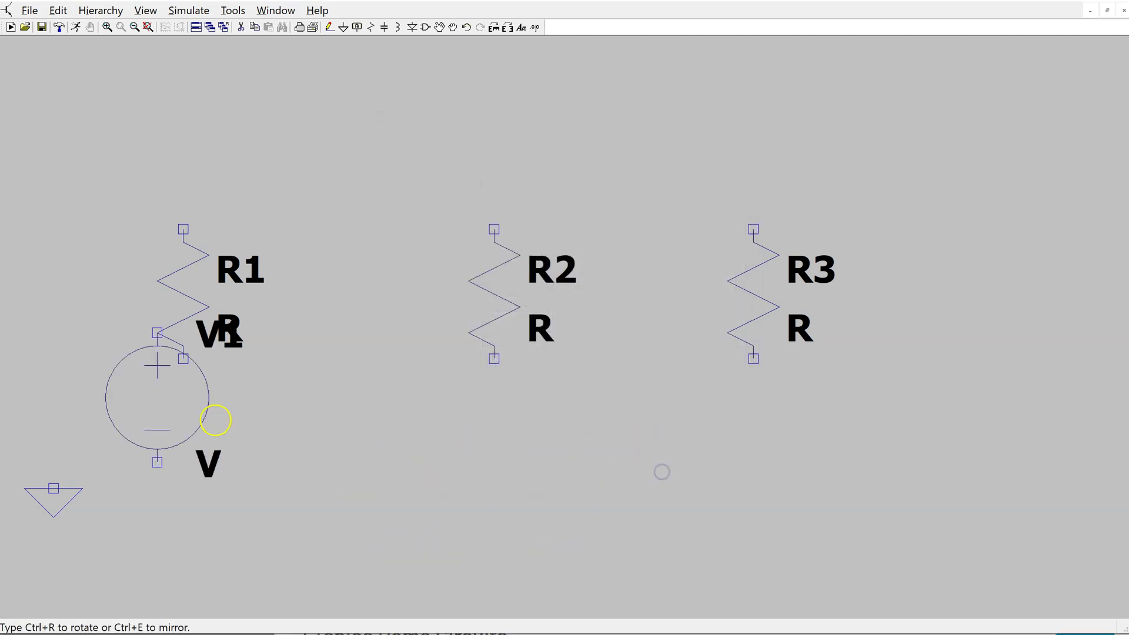
pyautogui.click(52, 286)
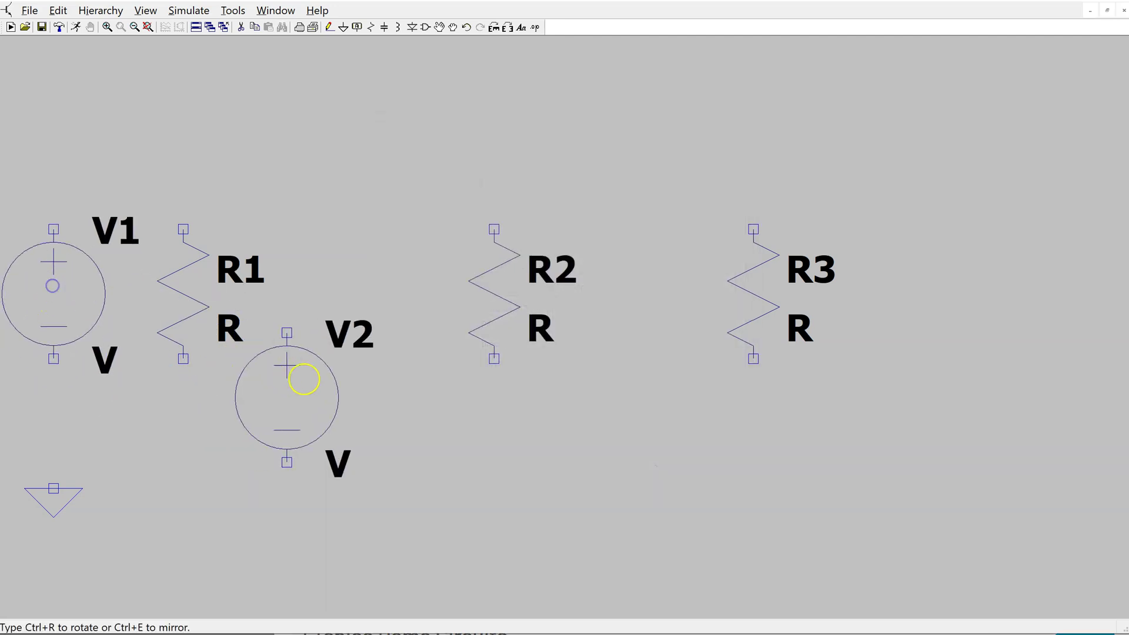
pyautogui.press('Escape')
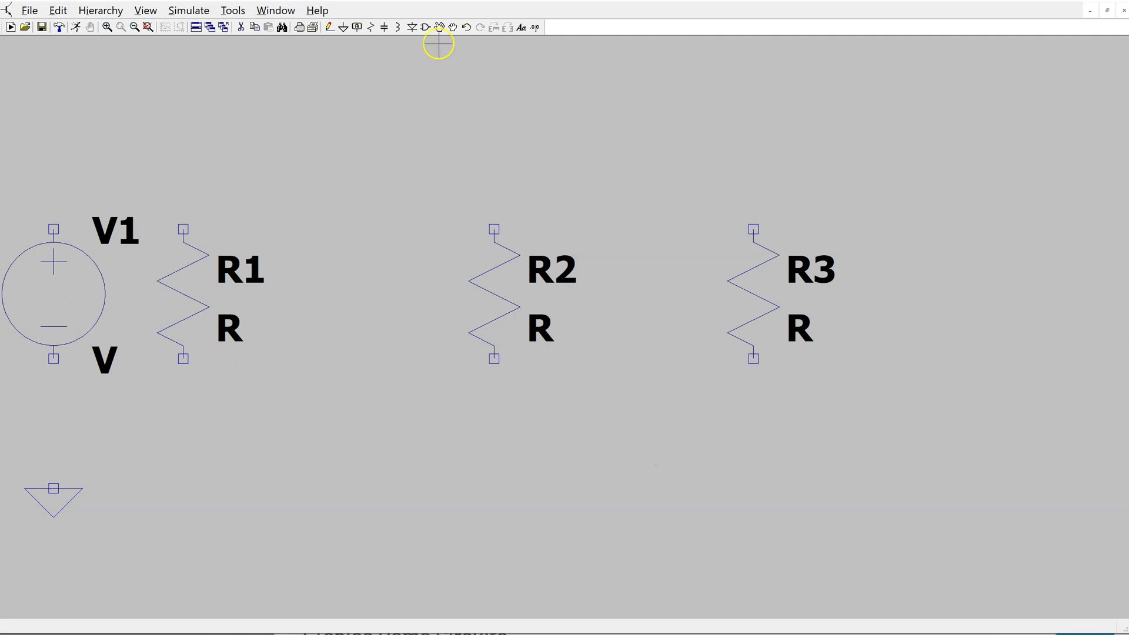
# - Search the component library for 'current' and place source I1 at the far right
pyautogui.click(426, 27)
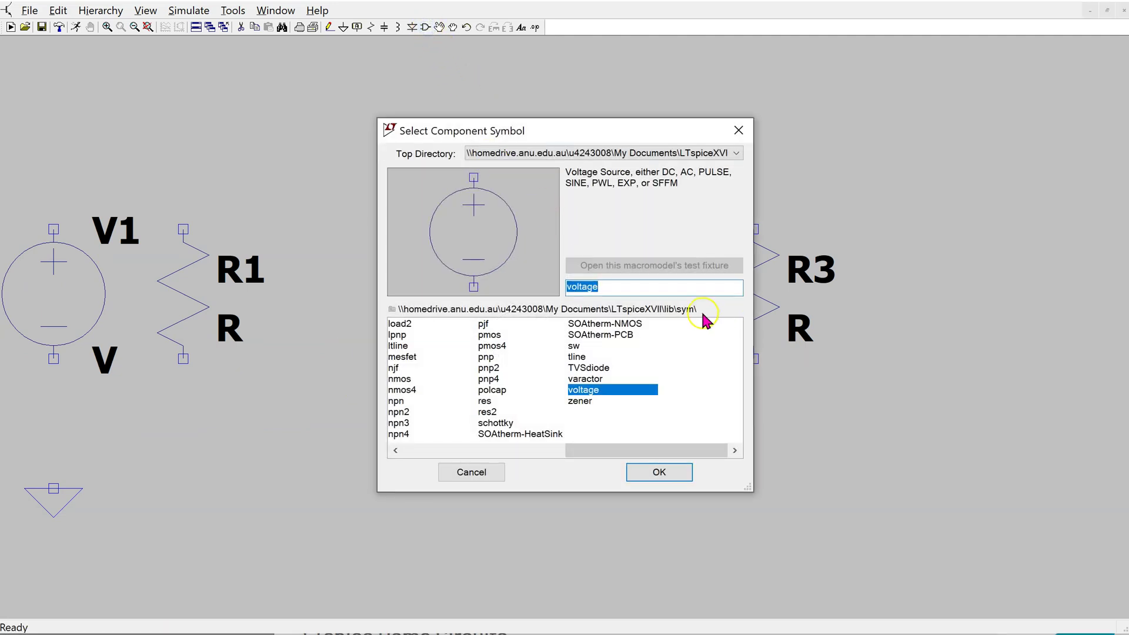
pyautogui.write('current')
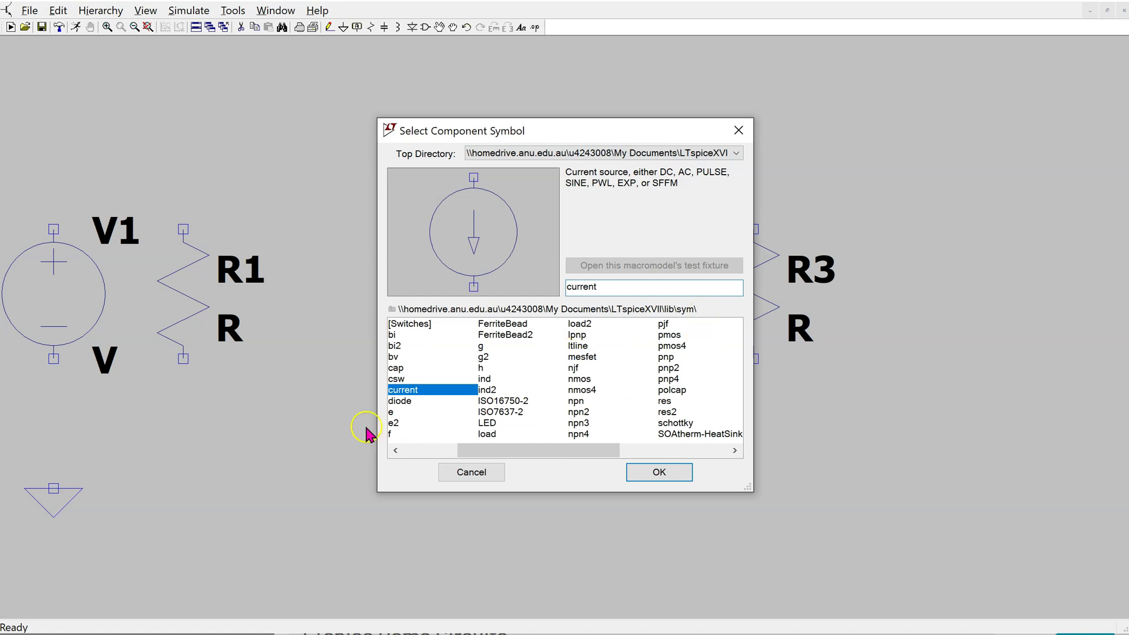
pyautogui.click(658, 475)
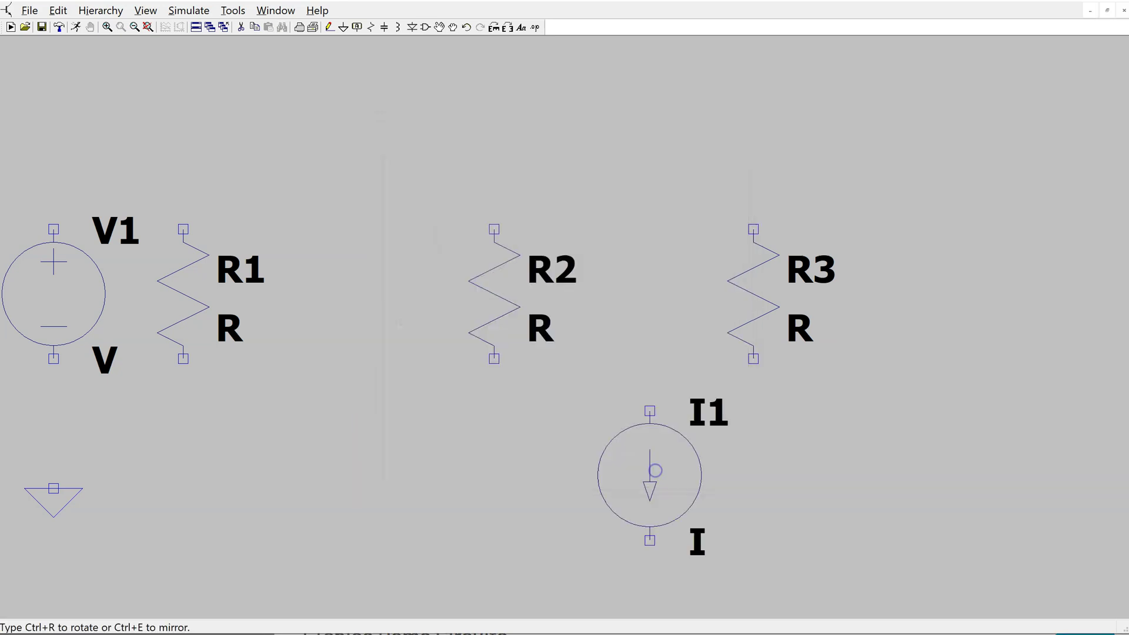
pyautogui.click(991, 265)
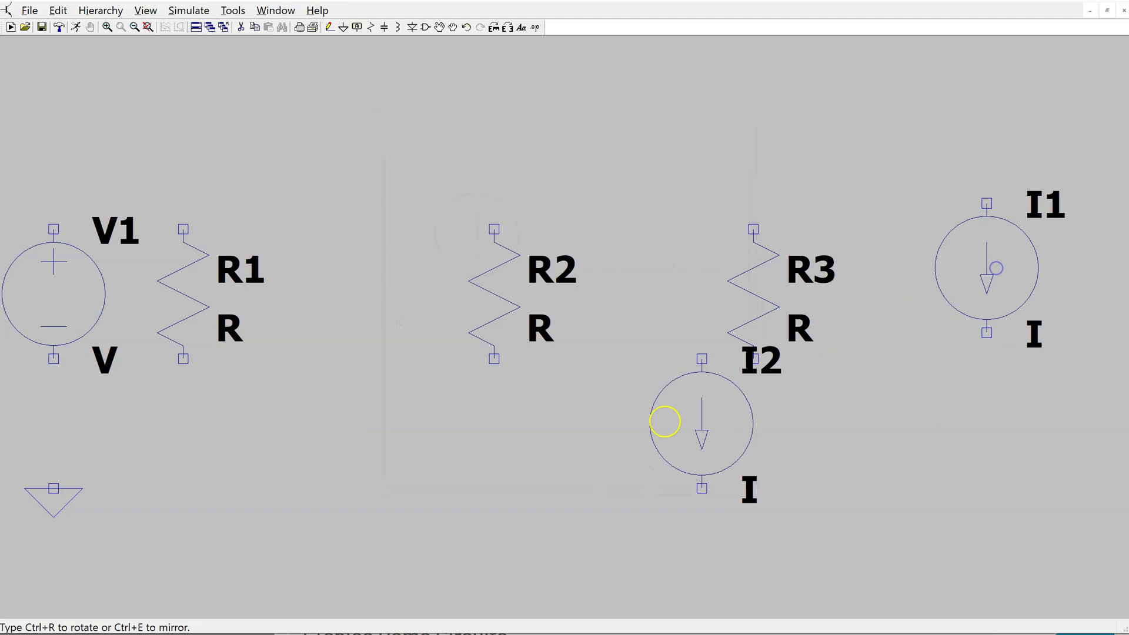
pyautogui.rightClick(565, 417)
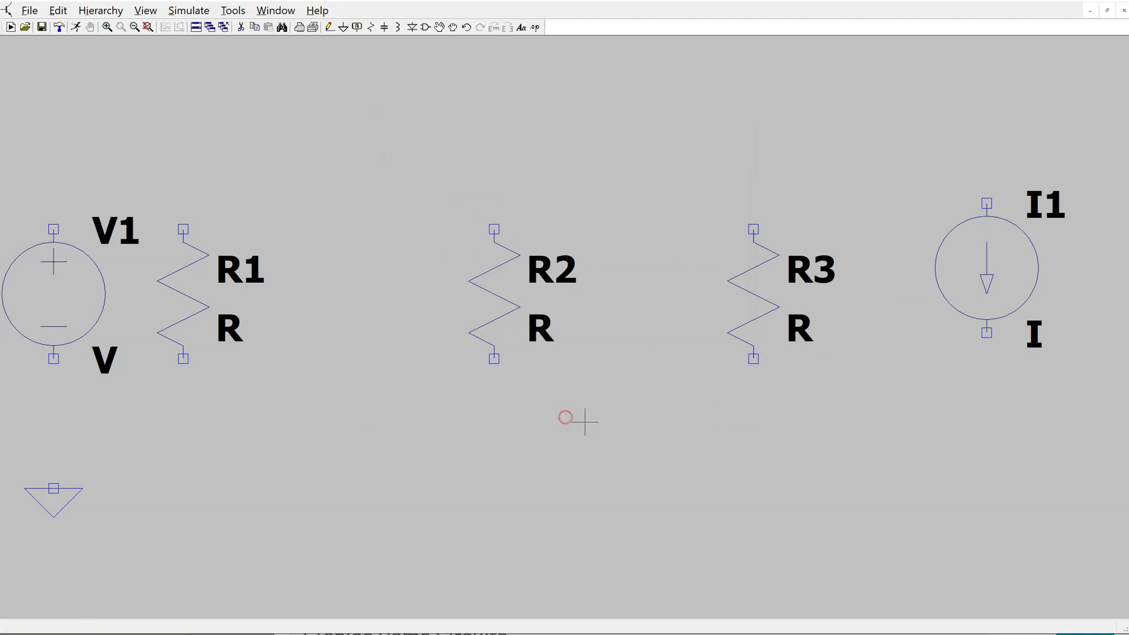
# - Rotate R1 horizontal and move it above, between V1 and R2
pyautogui.click(441, 28)
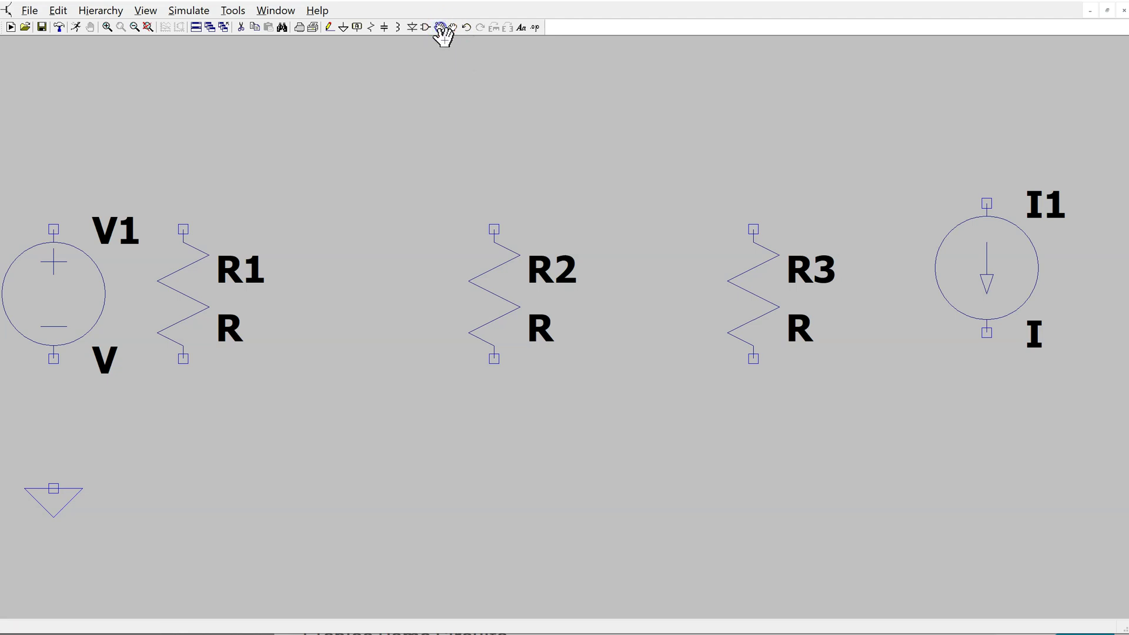
pyautogui.click(210, 300)
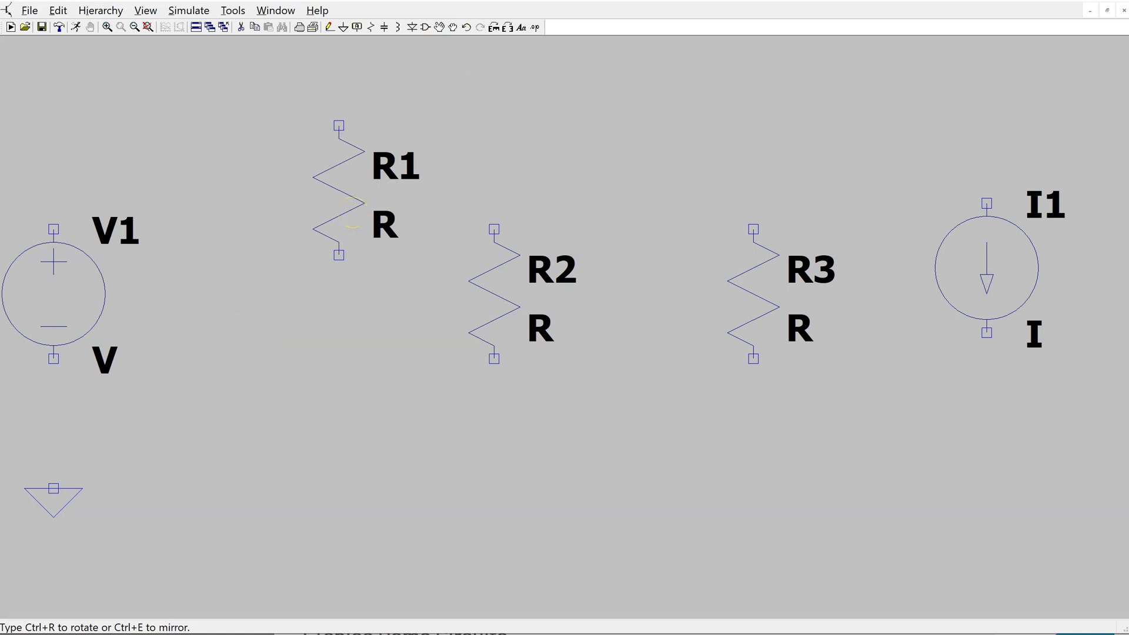
pyautogui.hotkey('ctrl', 'r')
pyautogui.hotkey('ctrl', 'r')
pyautogui.hotkey('ctrl', 'r')
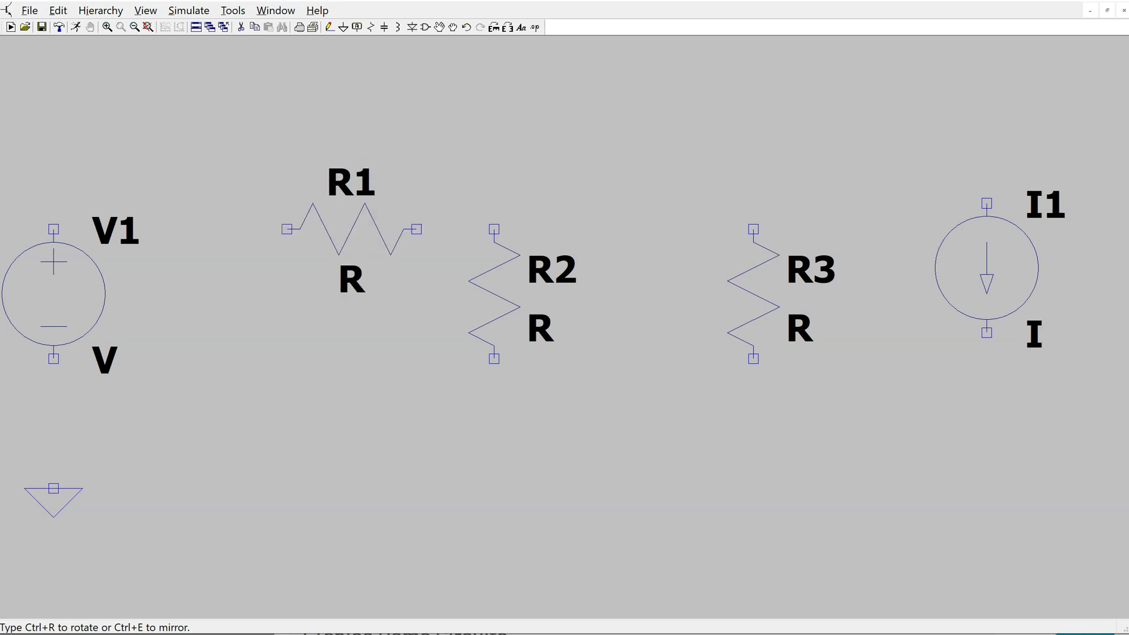
pyautogui.click(292, 134)
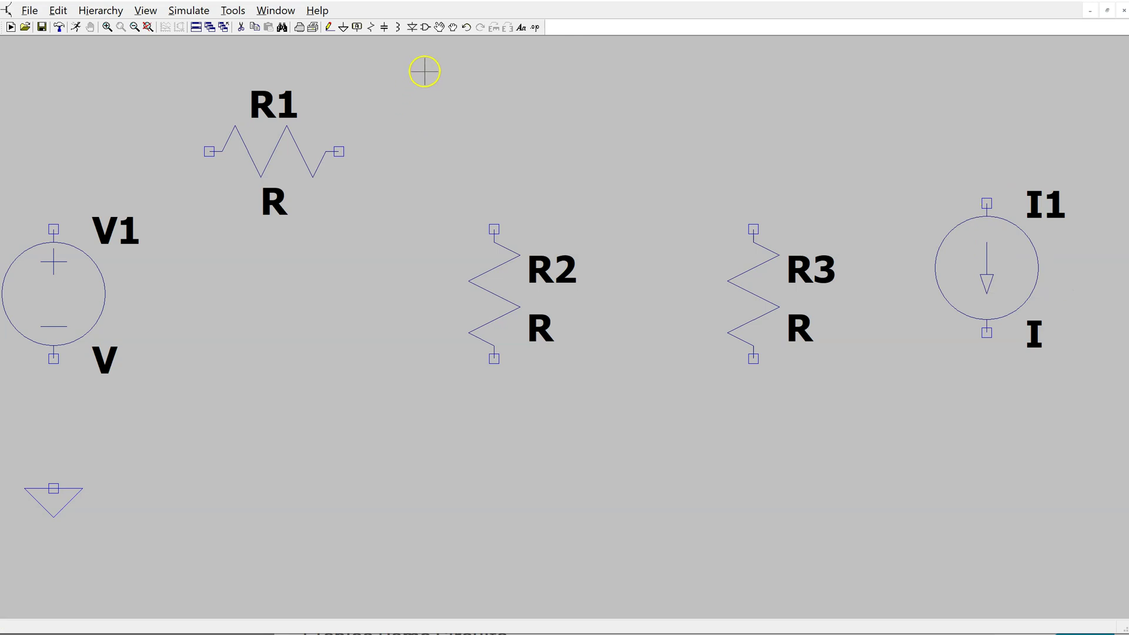
# - Rotate current source I1 so its arrow points upward and set it at the far right
pyautogui.click(440, 29)
pyautogui.click(986, 272)
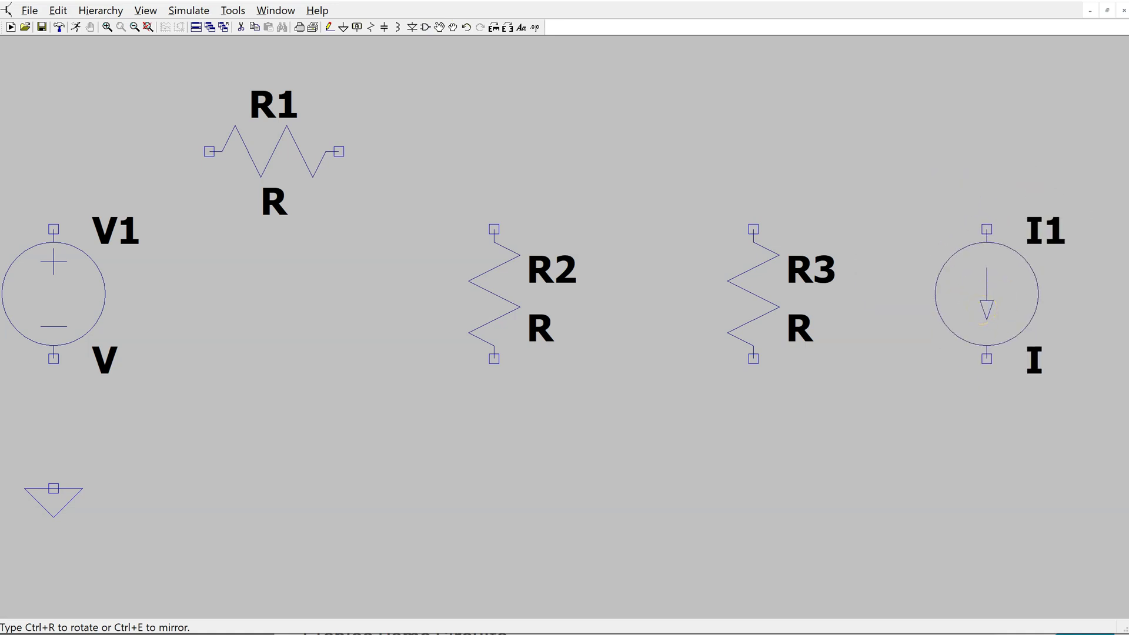
pyautogui.hotkey('ctrl', 'r')
pyautogui.hotkey('ctrl', 'r')
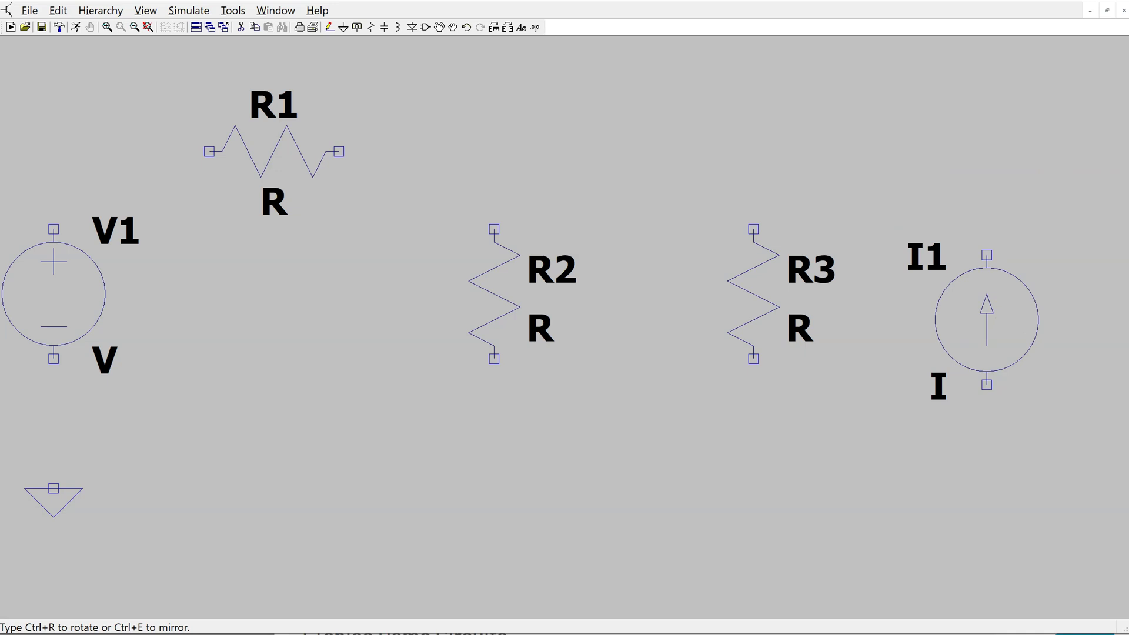
pyautogui.click(1039, 294)
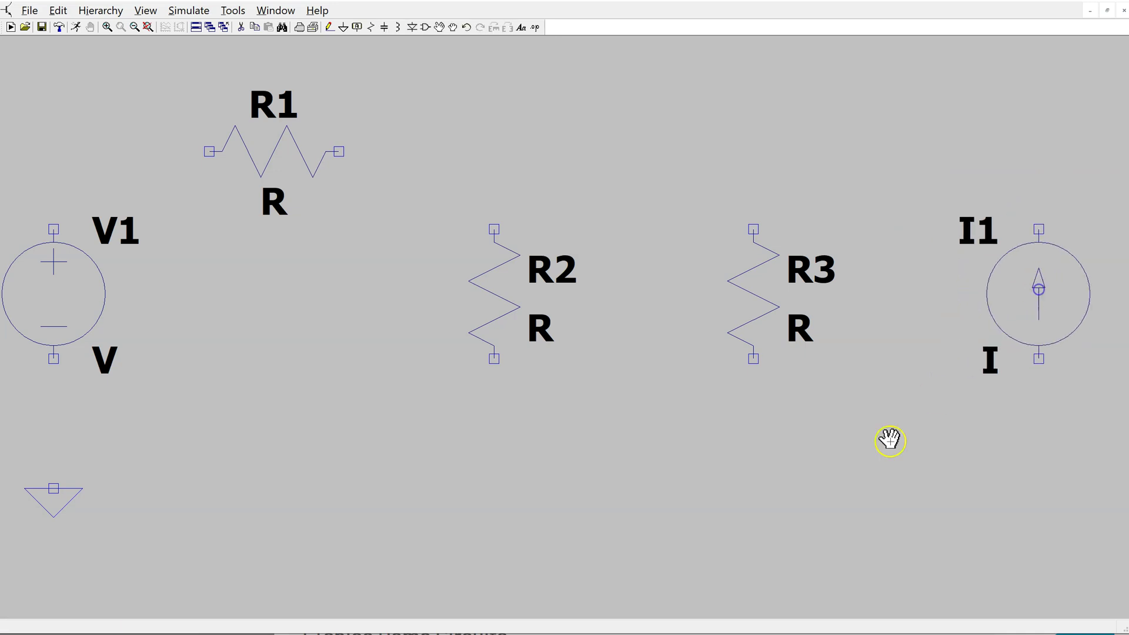
pyautogui.rightClick(540, 479)
# - Wire V1's top through R1 to the top terminals of R2, R3 and I1
pyautogui.click(331, 28)
pyautogui.click(52, 227)
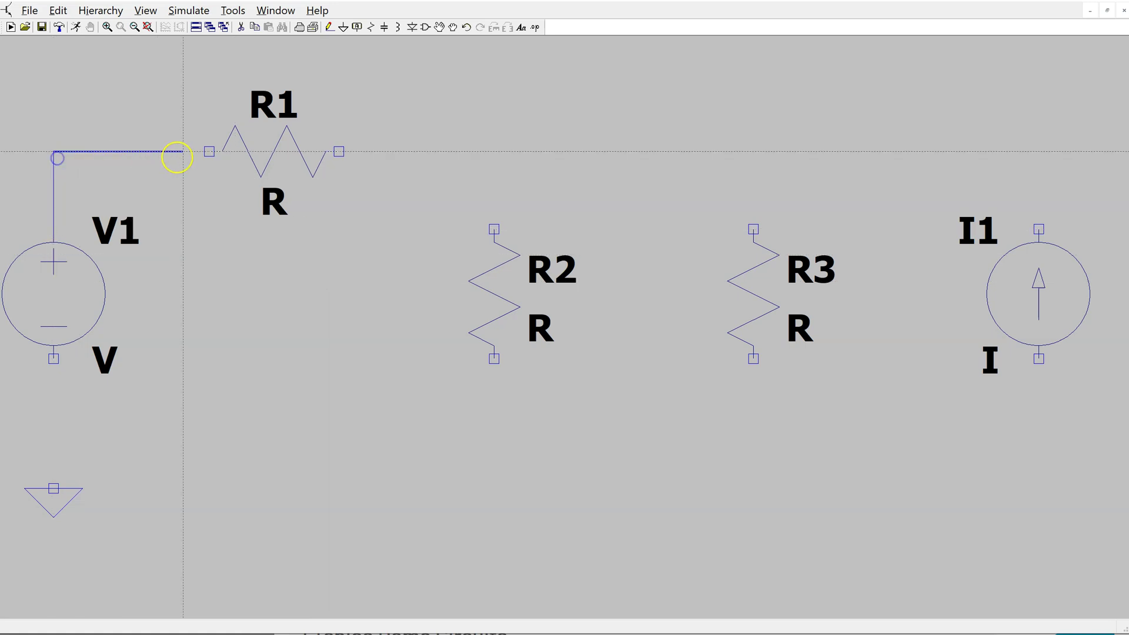
pyautogui.click(208, 152)
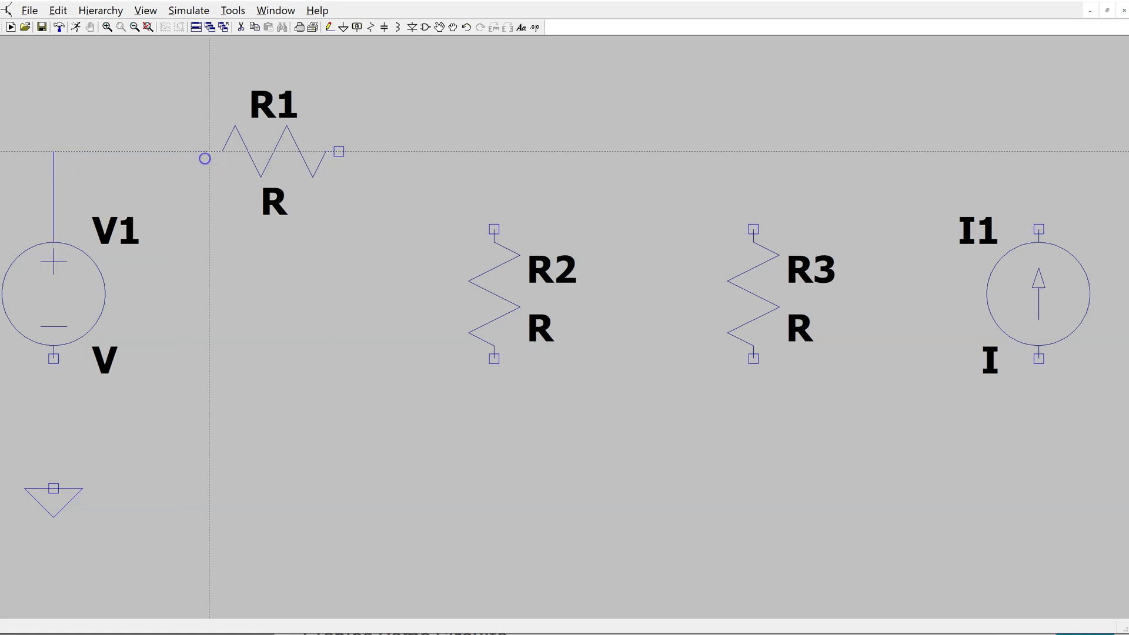
pyautogui.click(339, 152)
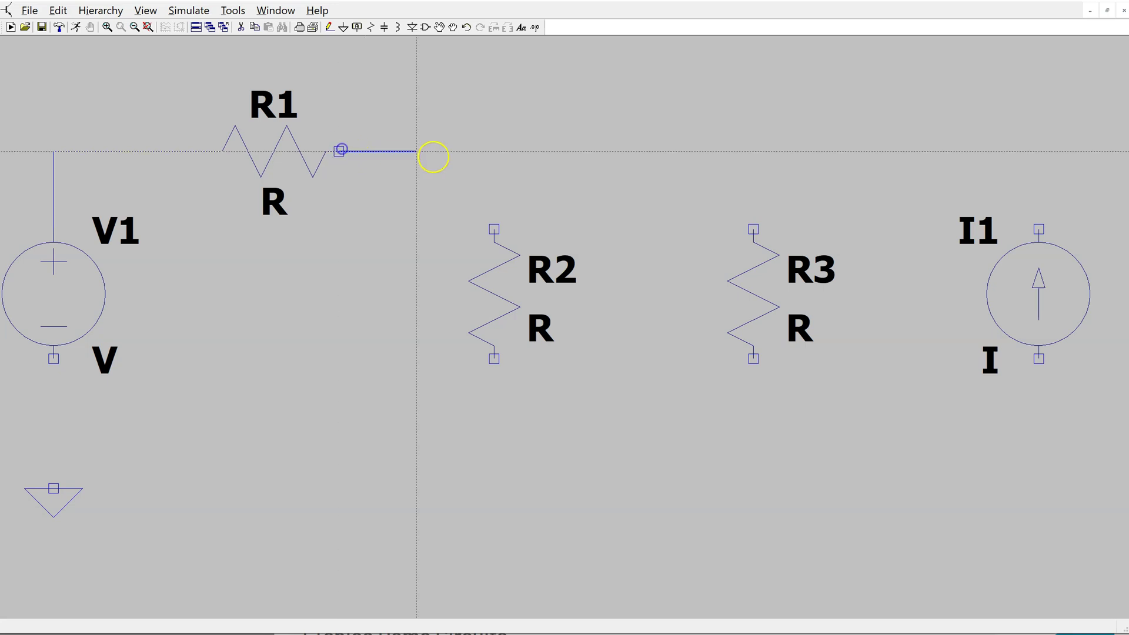
pyautogui.click(493, 229)
pyautogui.click(492, 152)
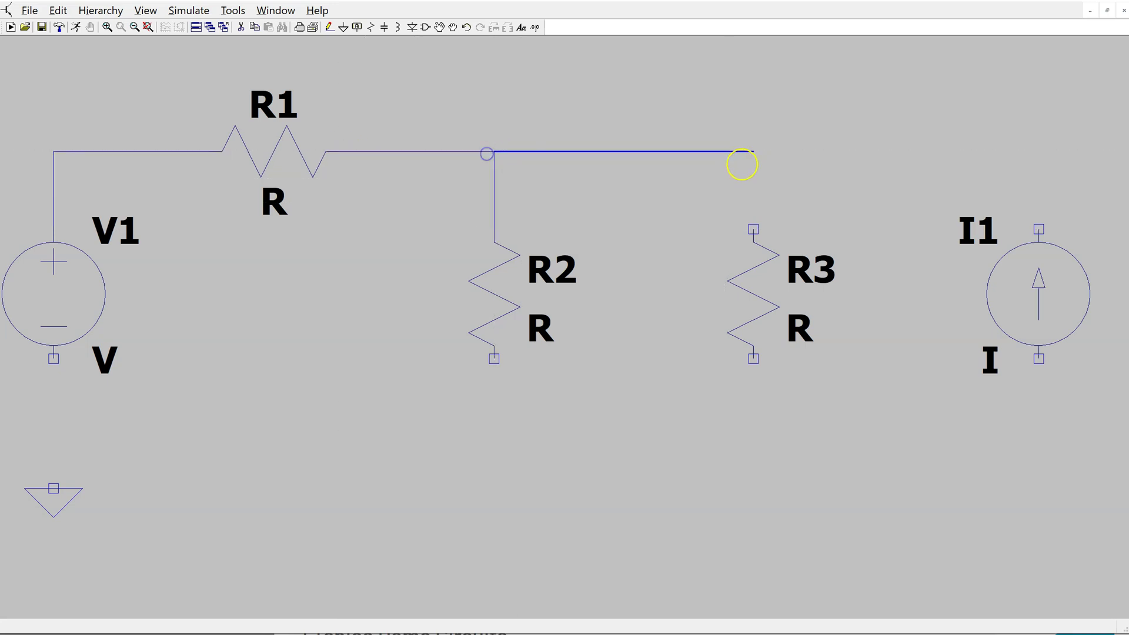
pyautogui.click(752, 229)
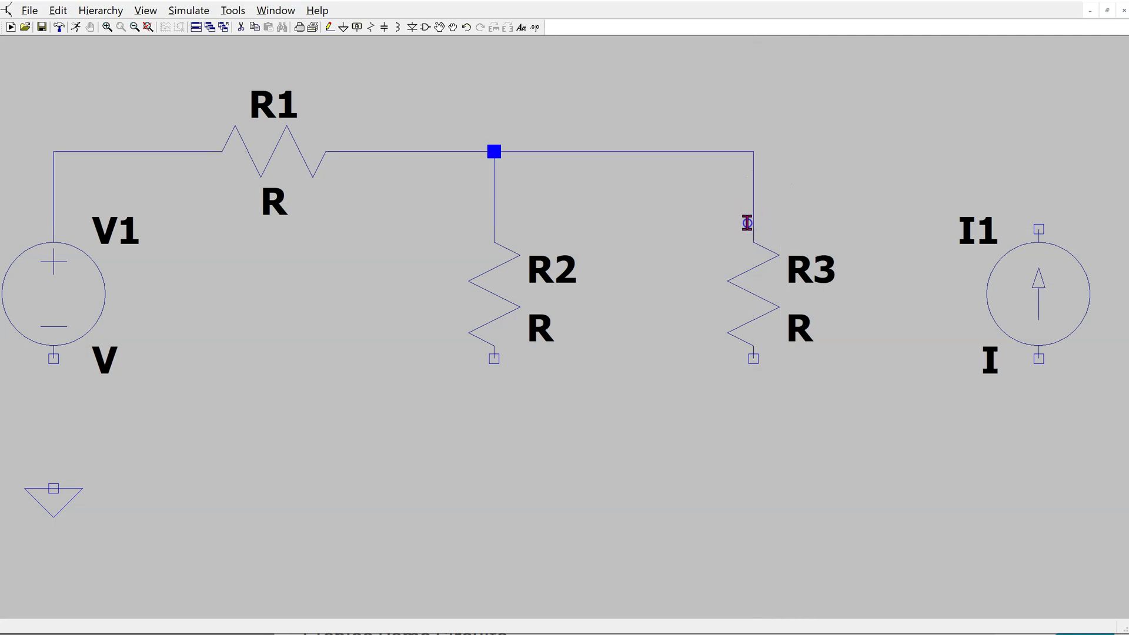
pyautogui.click(750, 154)
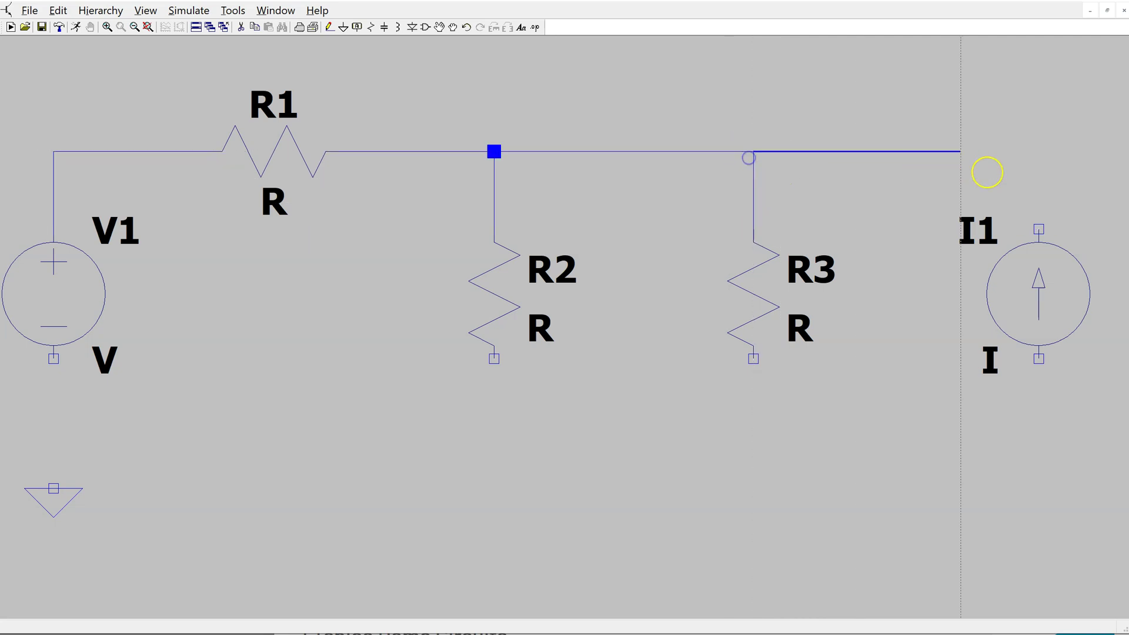
pyautogui.click(1046, 173)
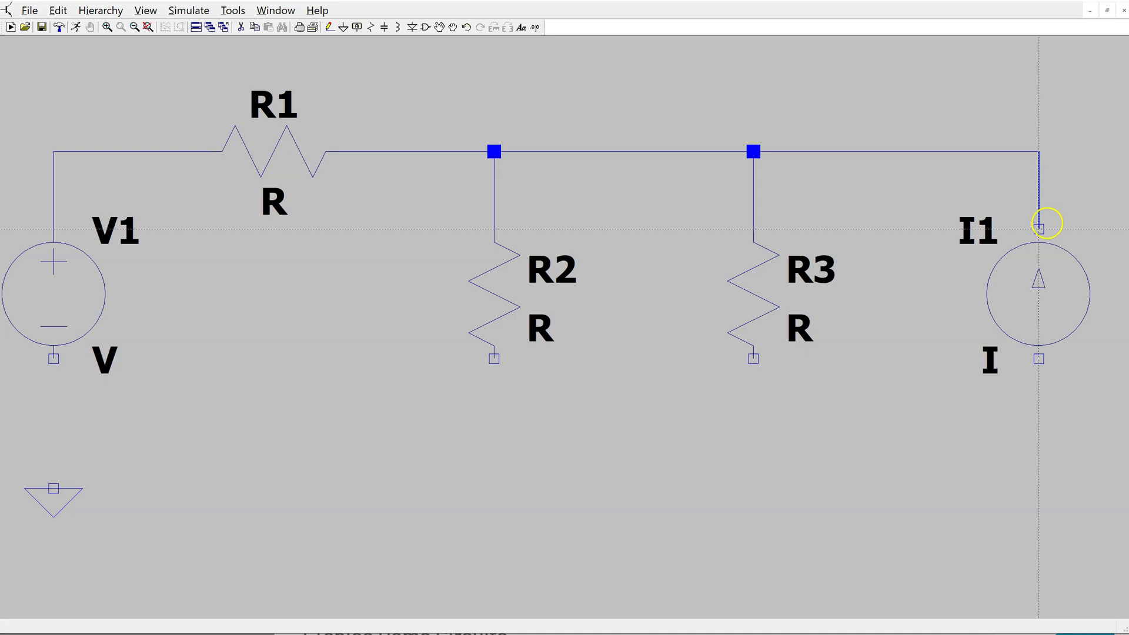
pyautogui.click(1041, 227)
# - Run the bottom return wire from I1 past R3 and R2 to V1's bottom terminal
pyautogui.click(1040, 360)
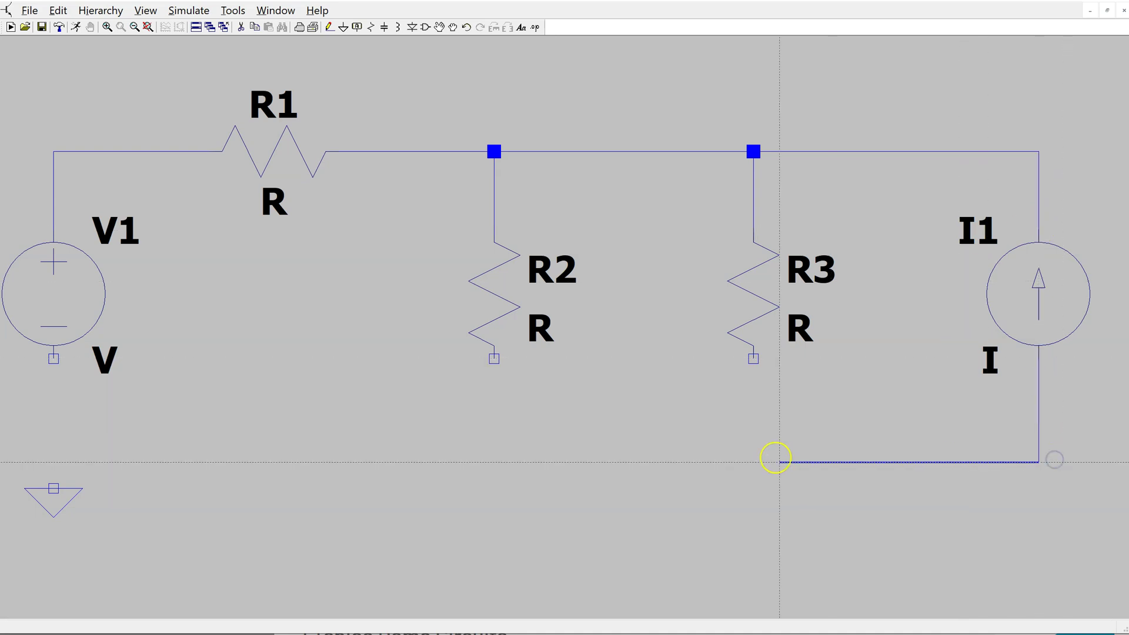
pyautogui.click(752, 461)
pyautogui.click(749, 371)
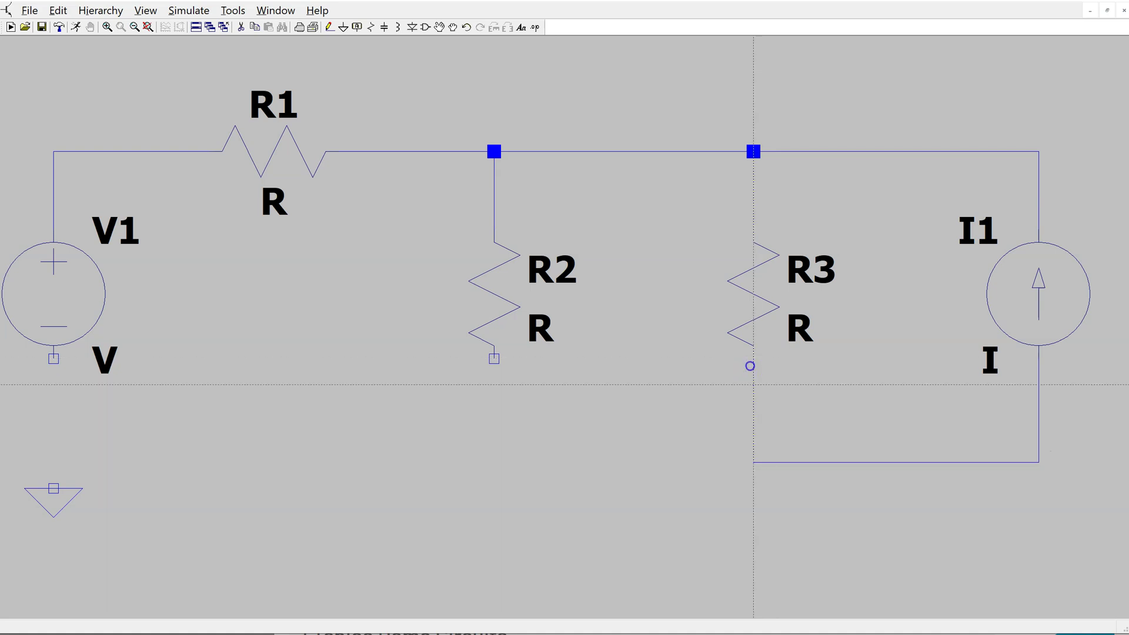
pyautogui.click(749, 465)
pyautogui.click(495, 461)
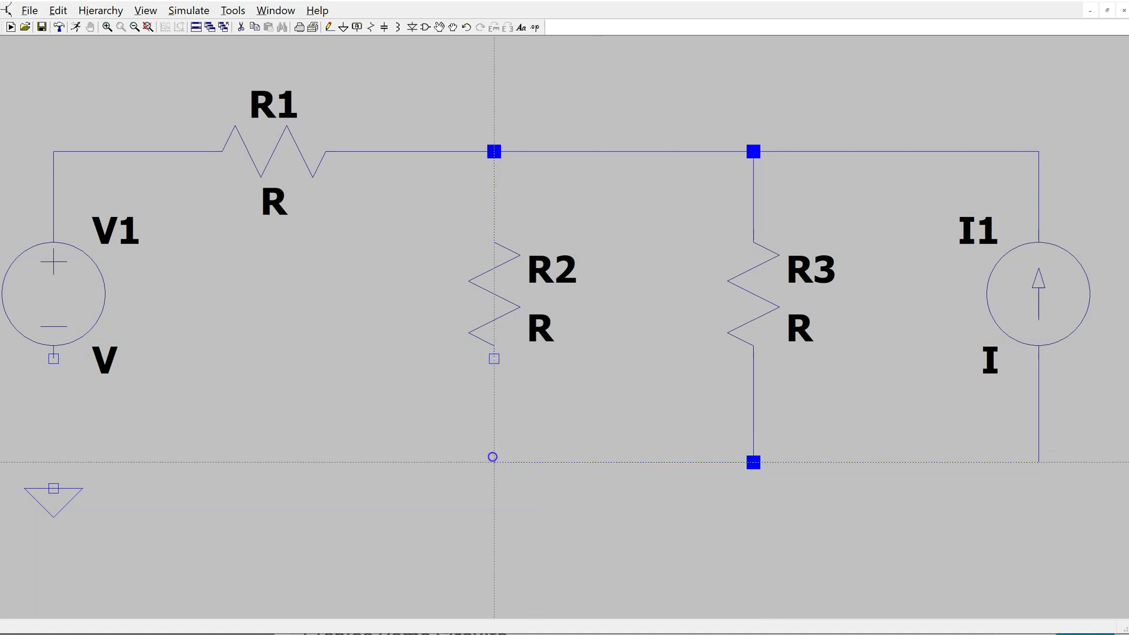
pyautogui.click(481, 367)
pyautogui.click(502, 460)
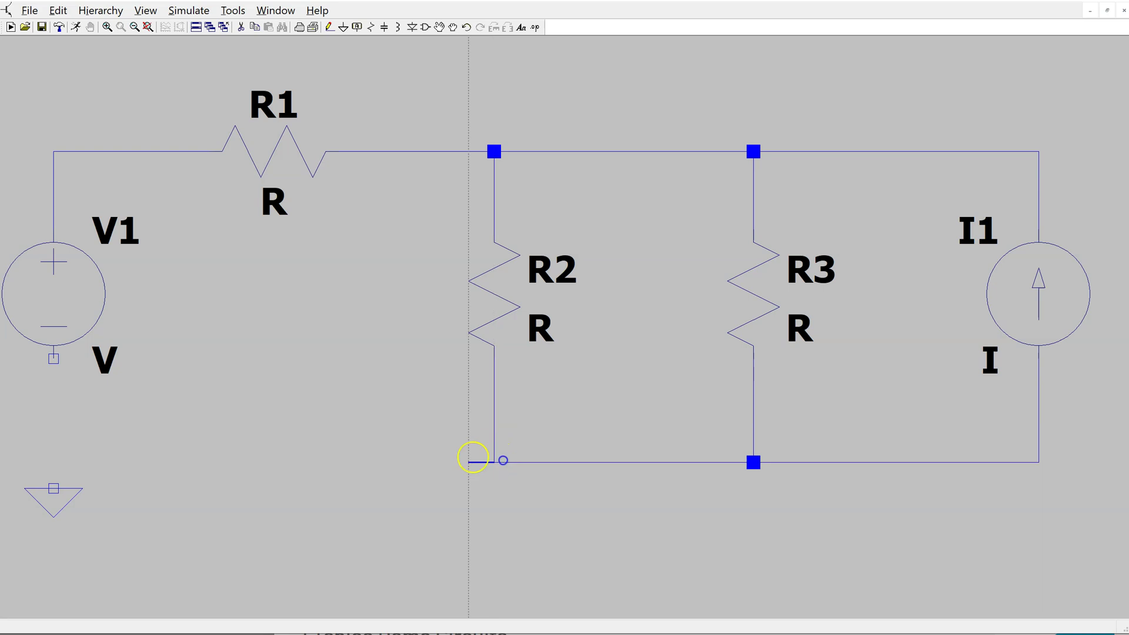
pyautogui.click(53, 461)
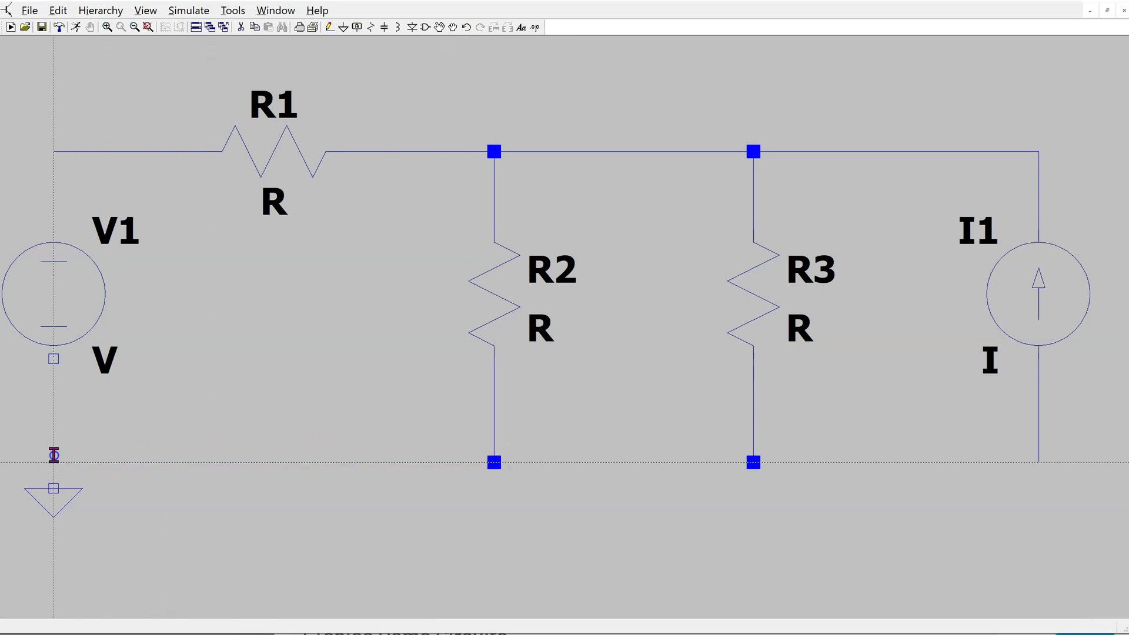
pyautogui.click(53, 359)
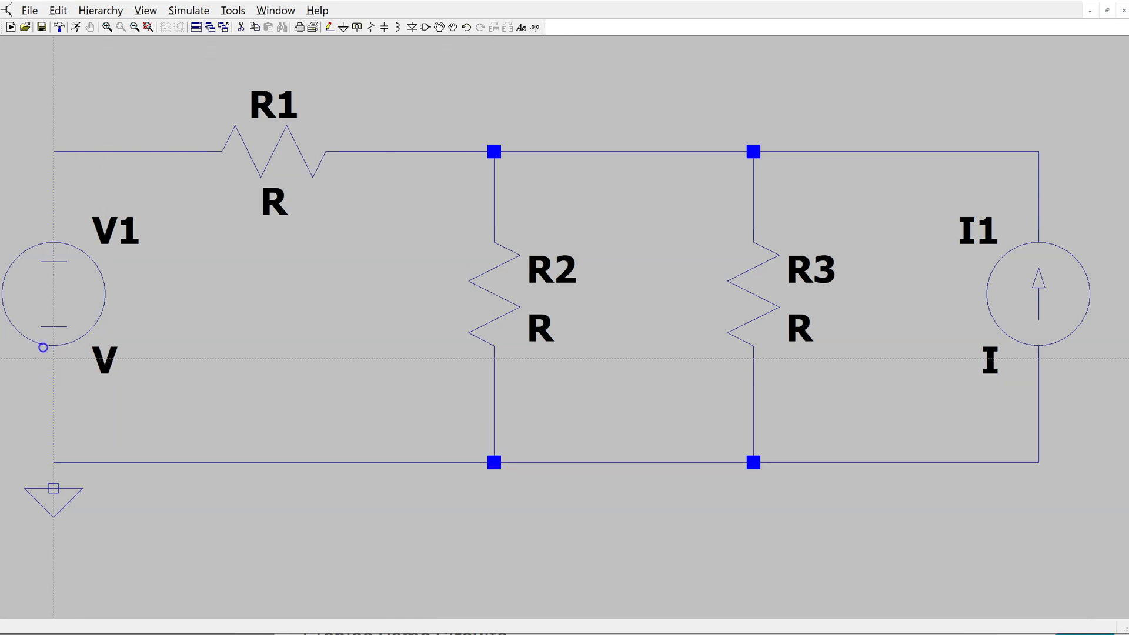
# - Connect the ground symbol to the bottom wire and zoom to fit the whole schematic
pyautogui.click(53, 488)
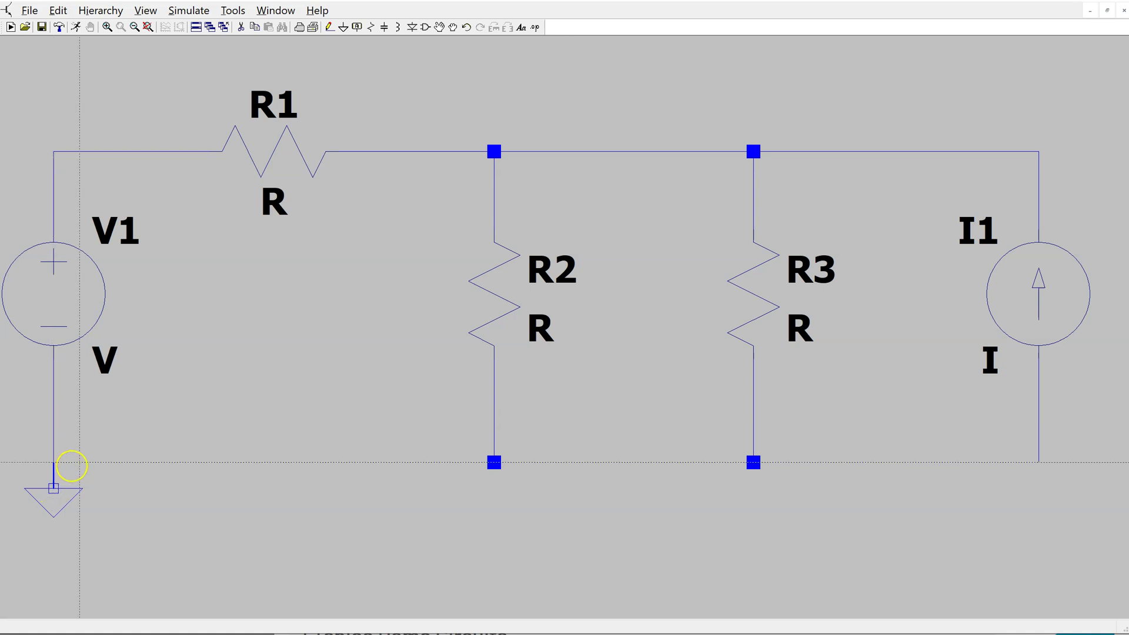
pyautogui.rightClick(238, 381)
pyautogui.rightClick(339, 496)
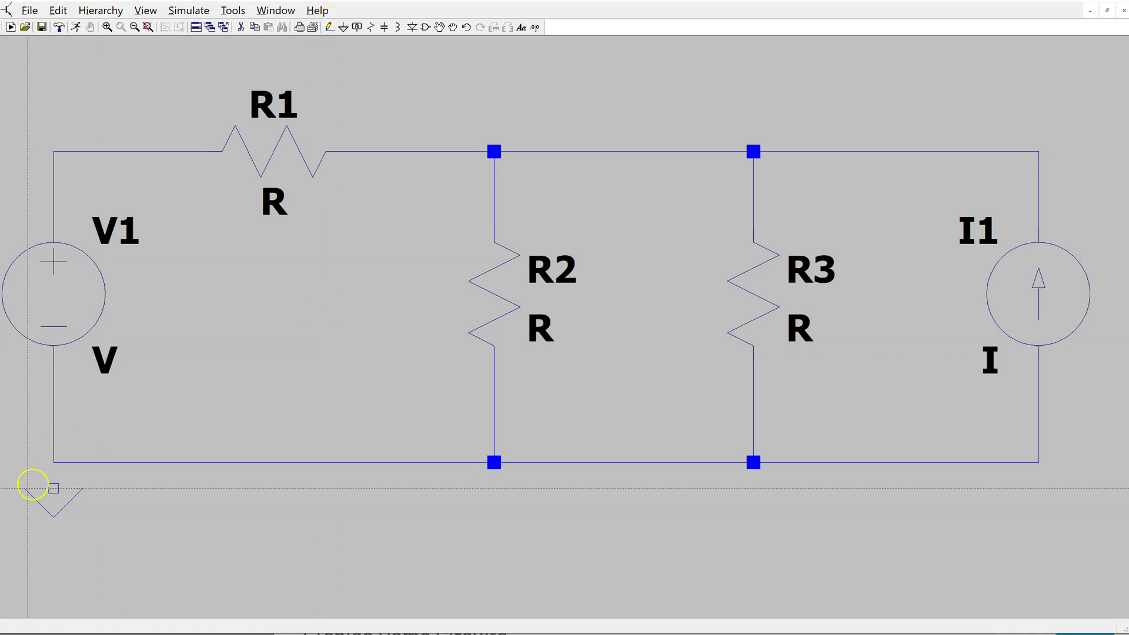
pyautogui.click(54, 488)
pyautogui.click(53, 462)
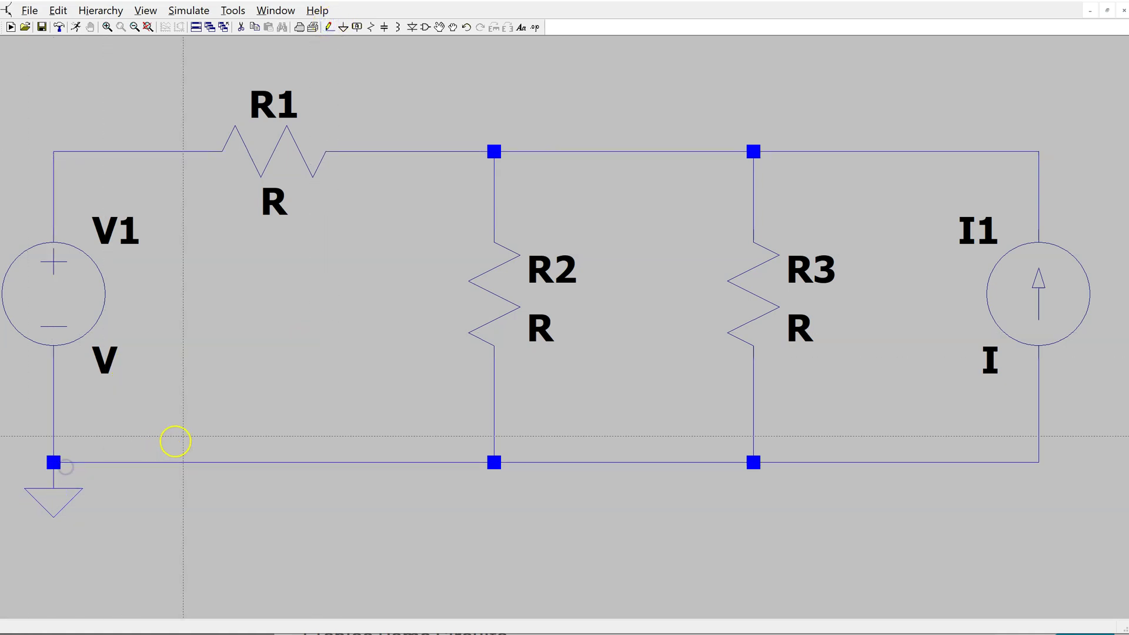
pyautogui.rightClick(200, 417)
pyautogui.click(148, 27)
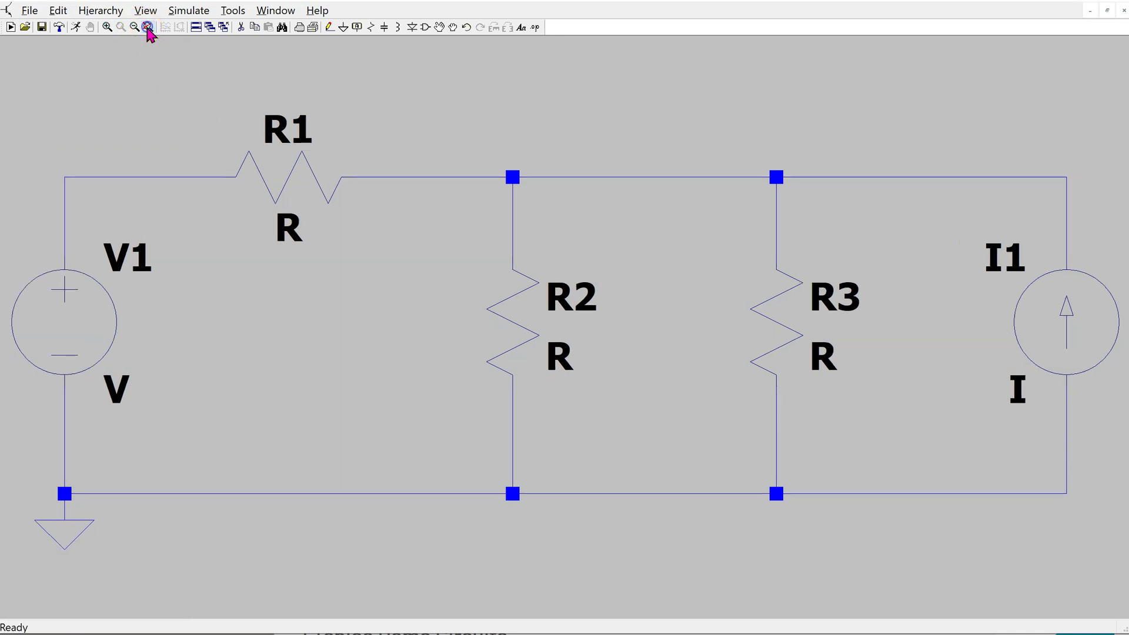
# - Set V1's DC value to 50 and give I1 a current of 3
pyautogui.rightClick(76, 318)
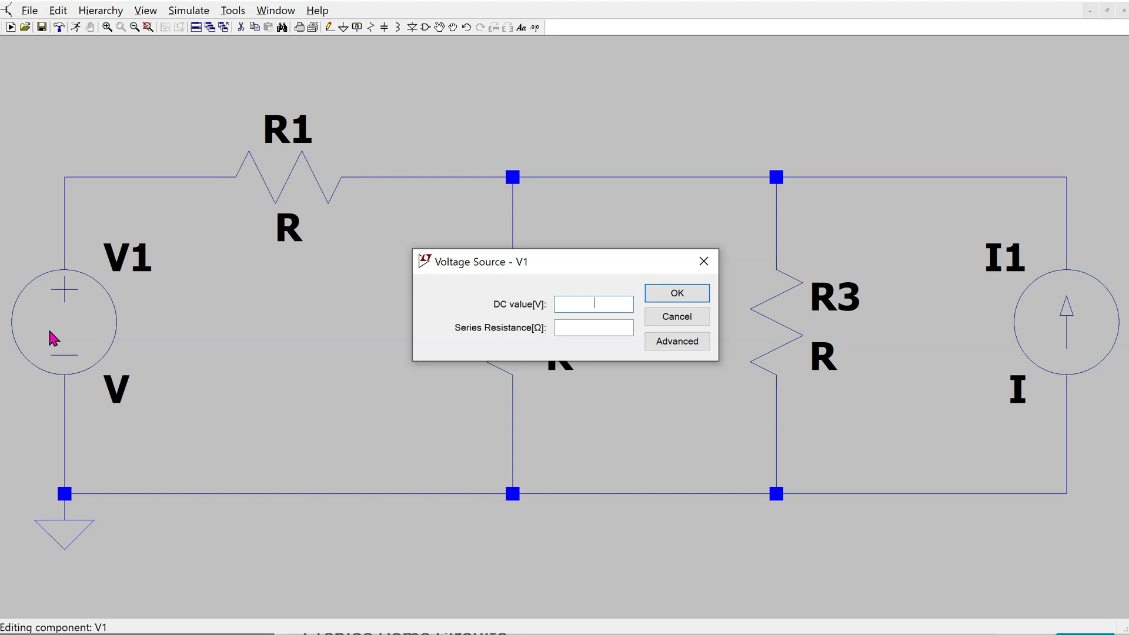
pyautogui.click(692, 347)
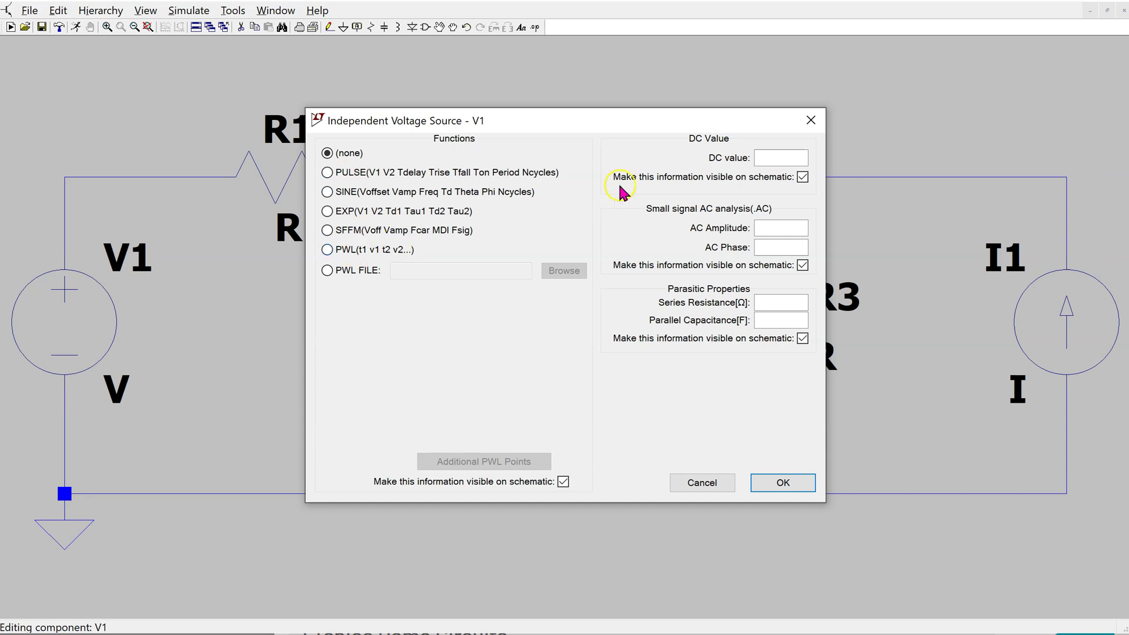
pyautogui.click(769, 157)
pyautogui.write('50')
pyautogui.click(797, 487)
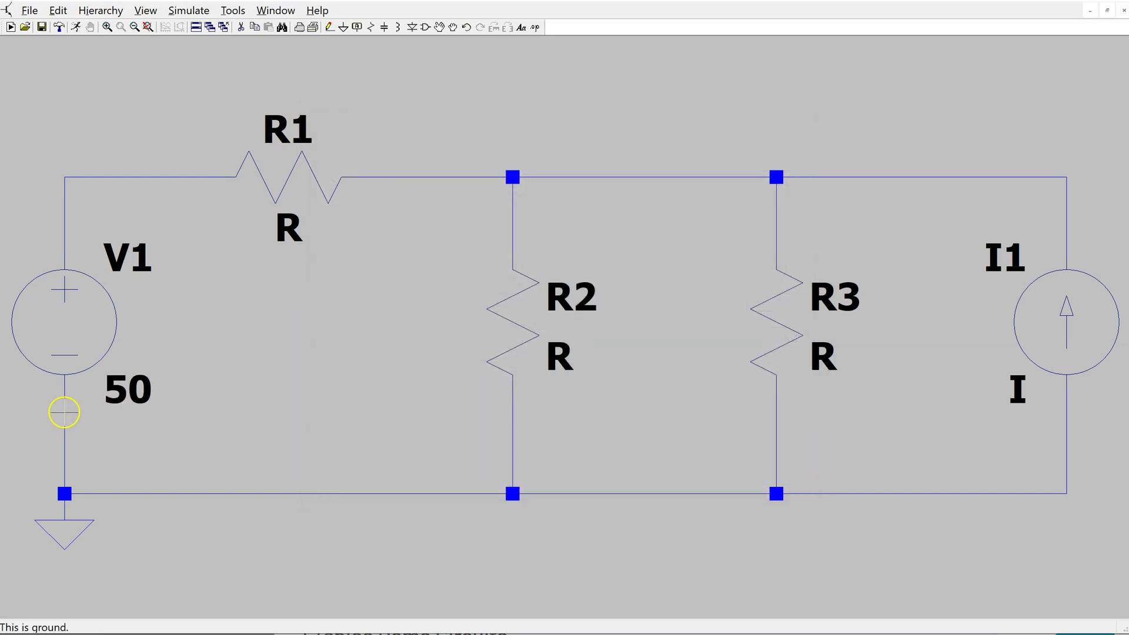
pyautogui.rightClick(1055, 330)
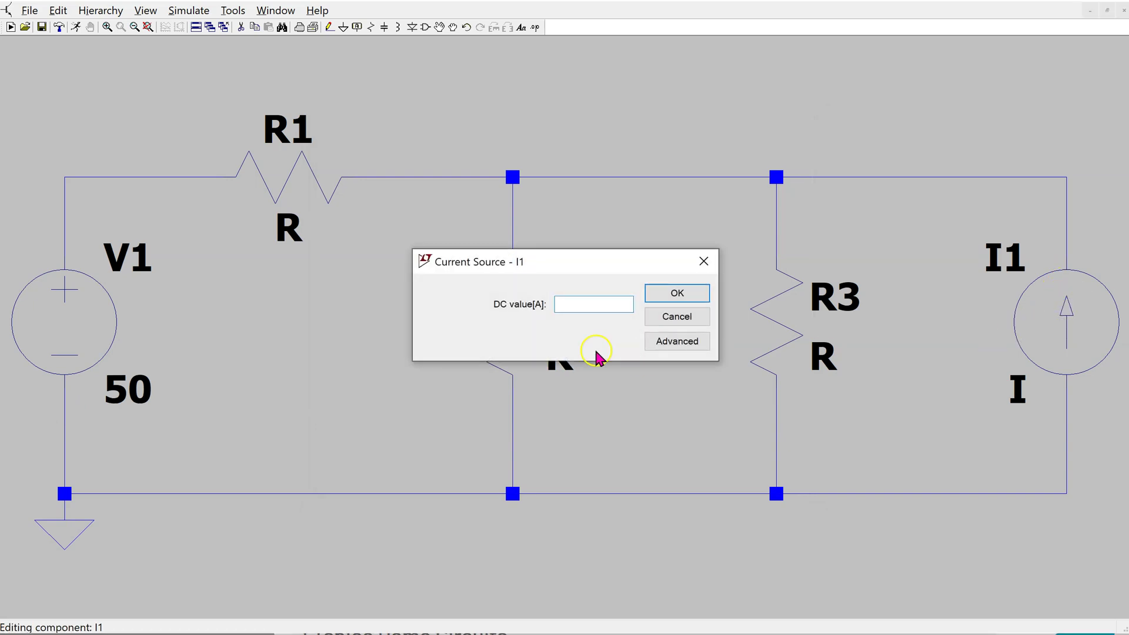
pyautogui.click(674, 296)
# - Set the resistances: R1 to 5, R2 to 10 and R3 to 40
pyautogui.rightClick(296, 222)
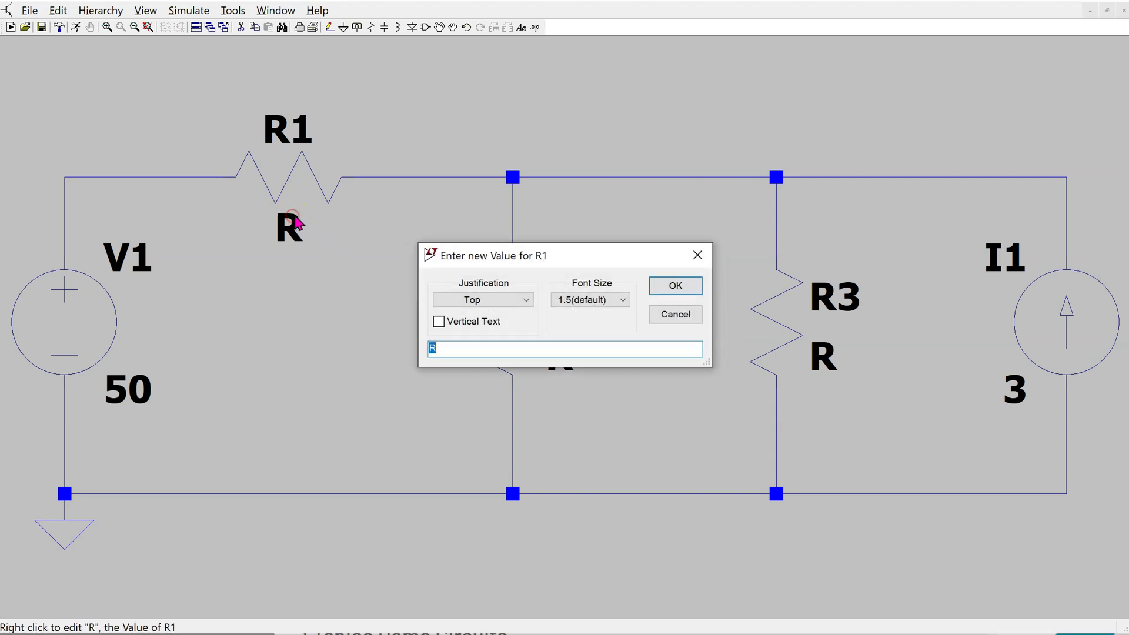
pyautogui.write('5')
pyautogui.click(674, 289)
pyautogui.rightClick(500, 319)
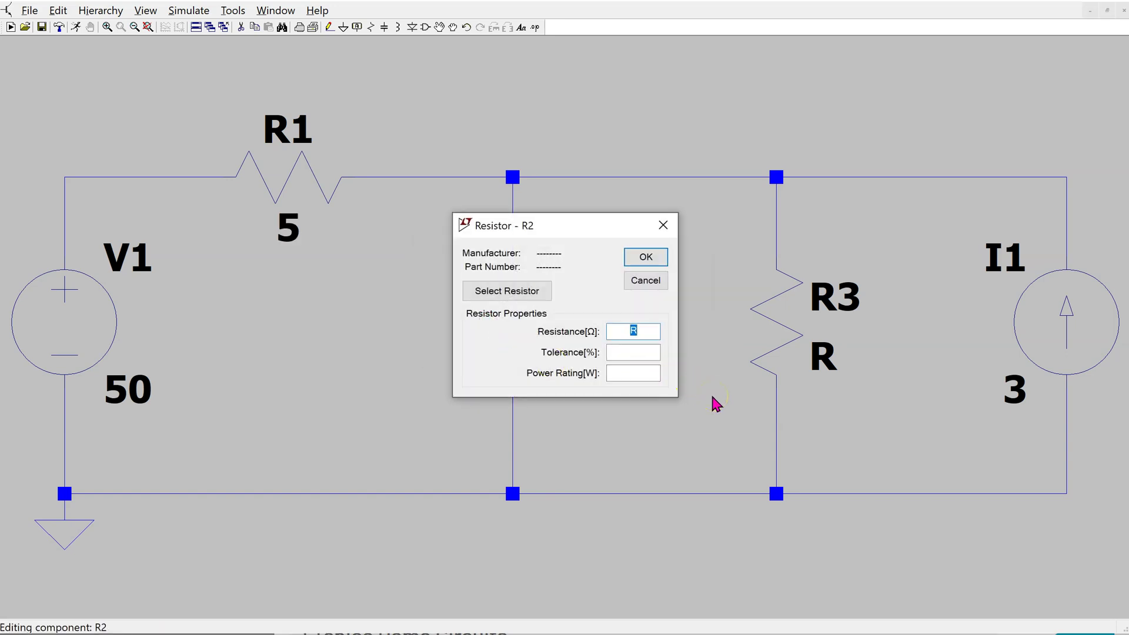
pyautogui.write('10')
pyautogui.click(657, 259)
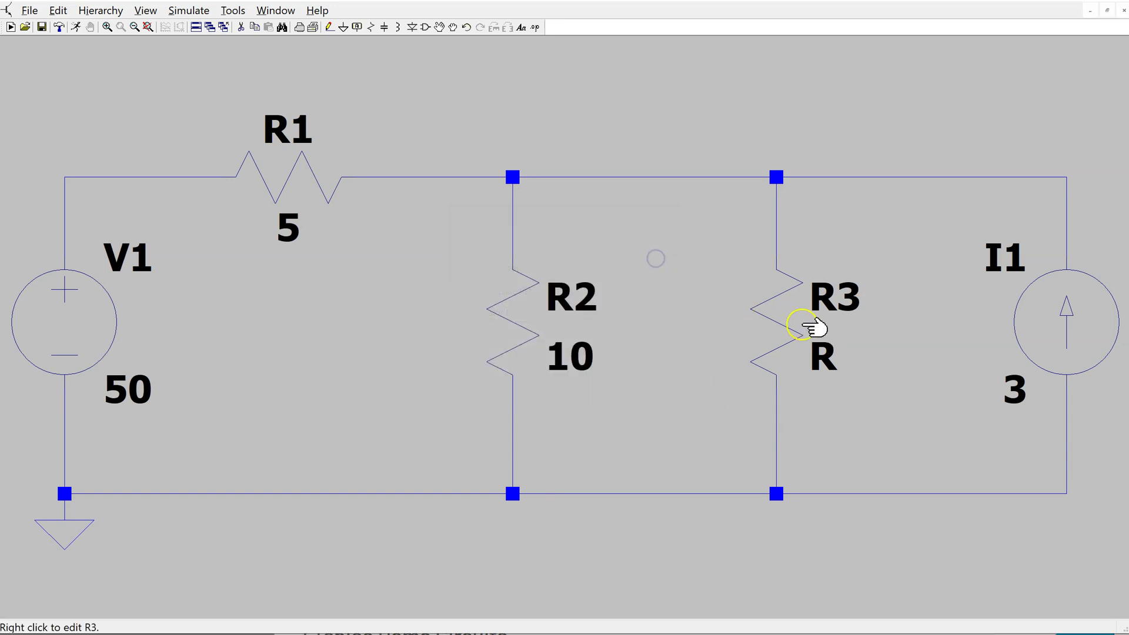
pyautogui.rightClick(778, 320)
pyautogui.write('40')
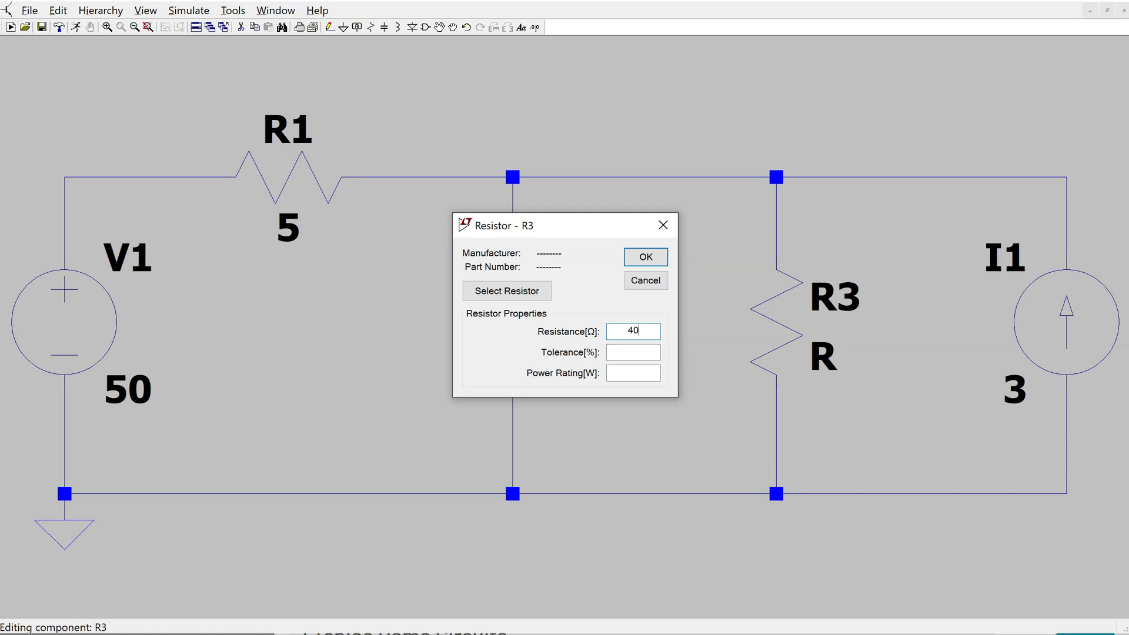
pyautogui.click(644, 259)
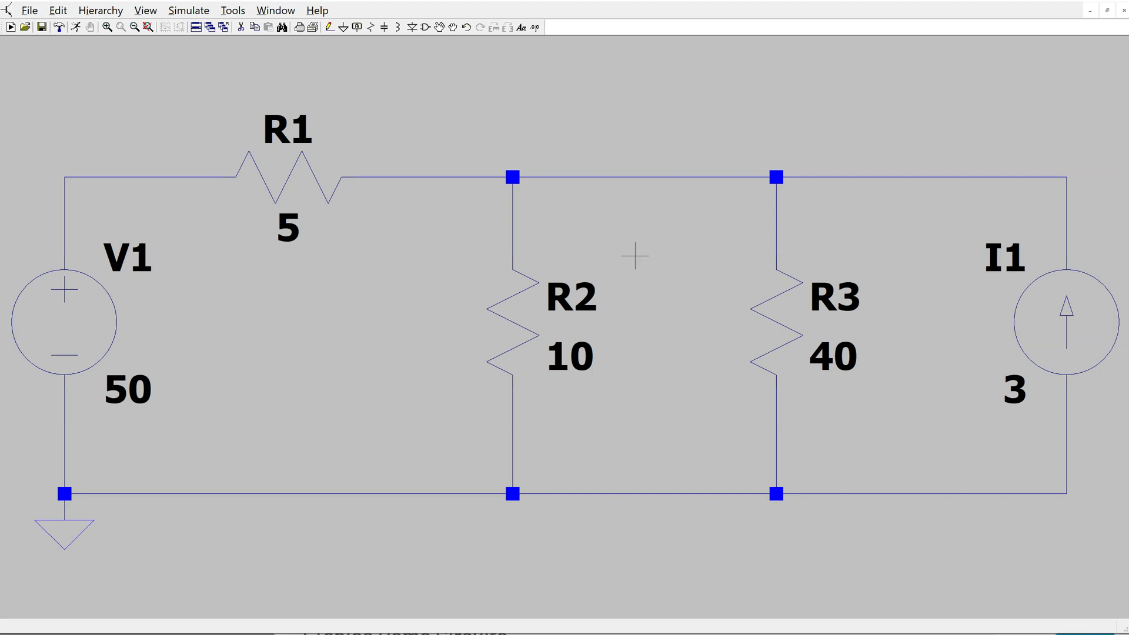
# - Cancel the text dialog and browse the analysis tabs of the Edit Simulation Command dialog
pyautogui.click(538, 28)
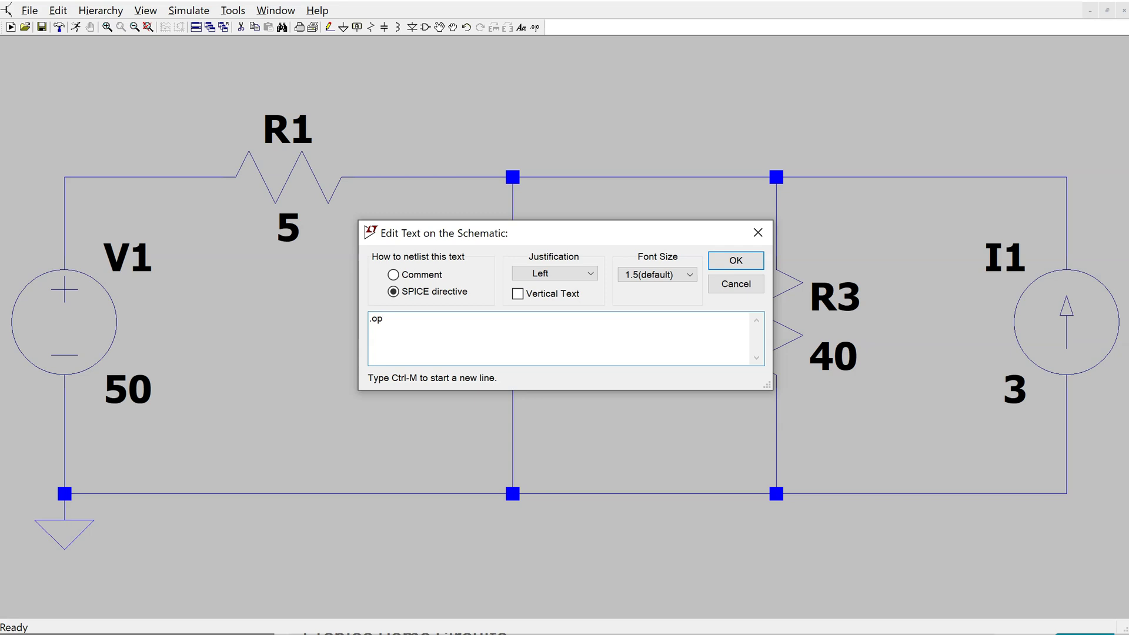
pyautogui.click(751, 289)
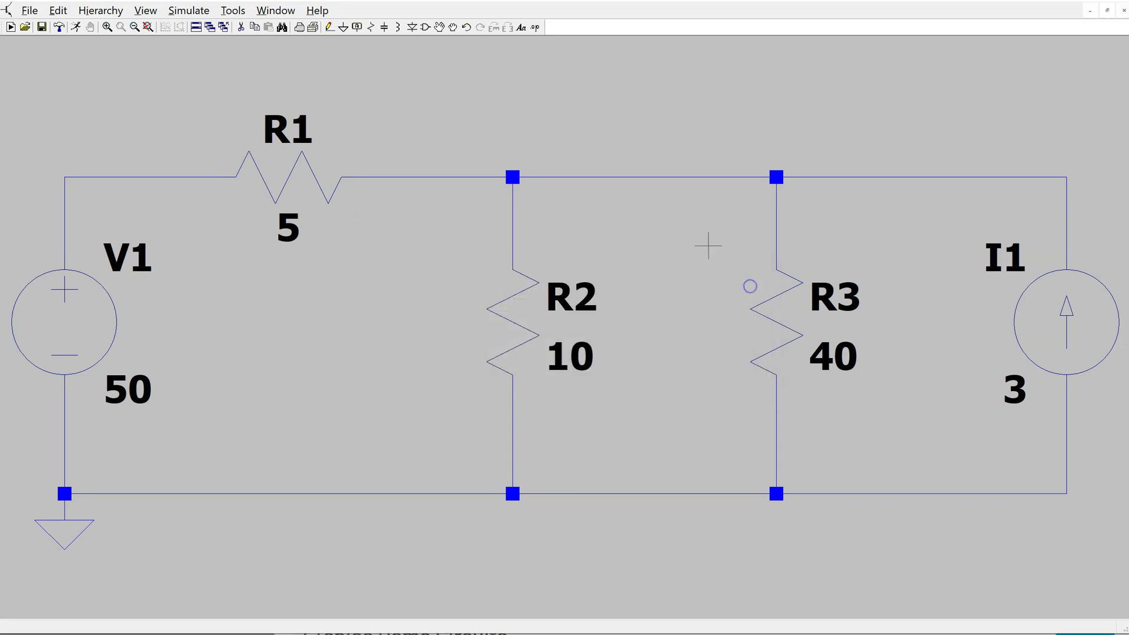
pyautogui.click(184, 13)
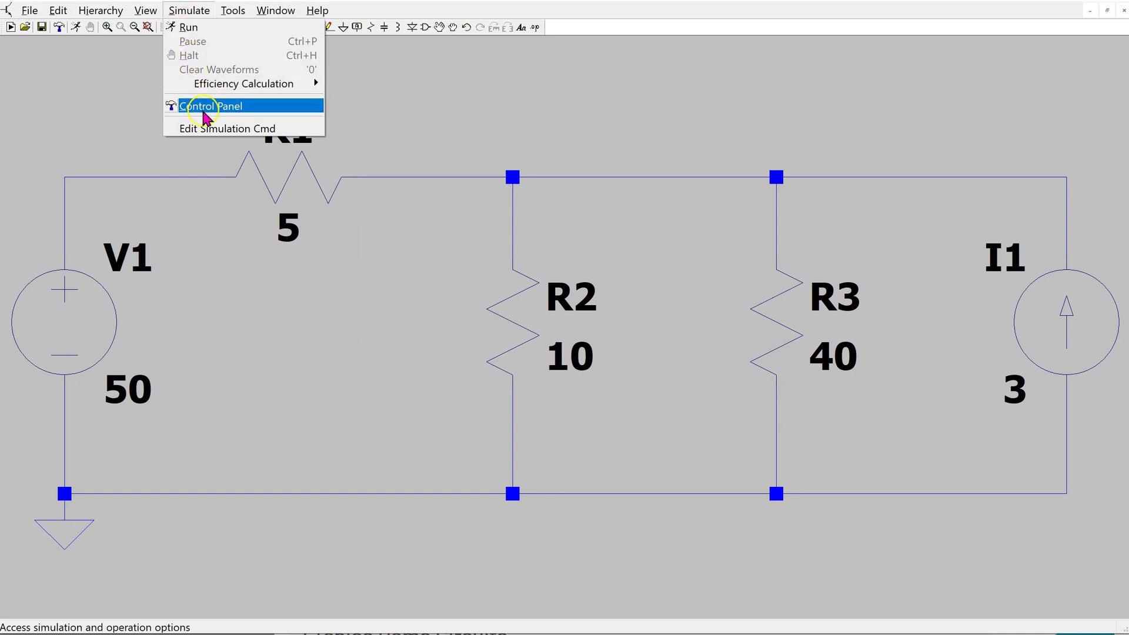
pyautogui.click(204, 129)
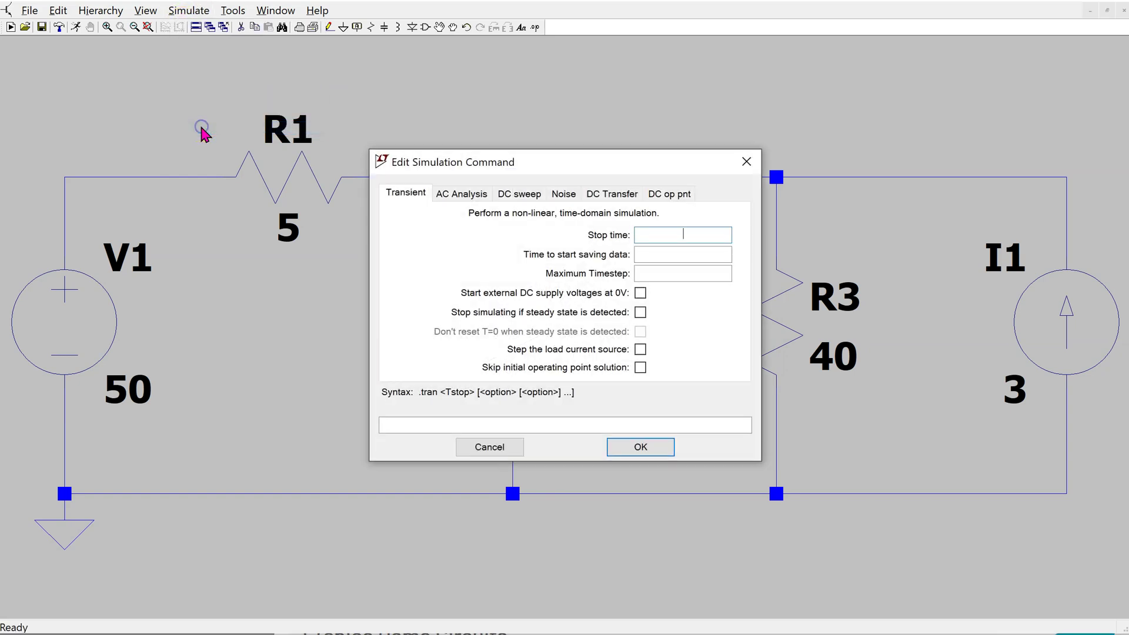
pyautogui.click(455, 197)
pyautogui.click(523, 198)
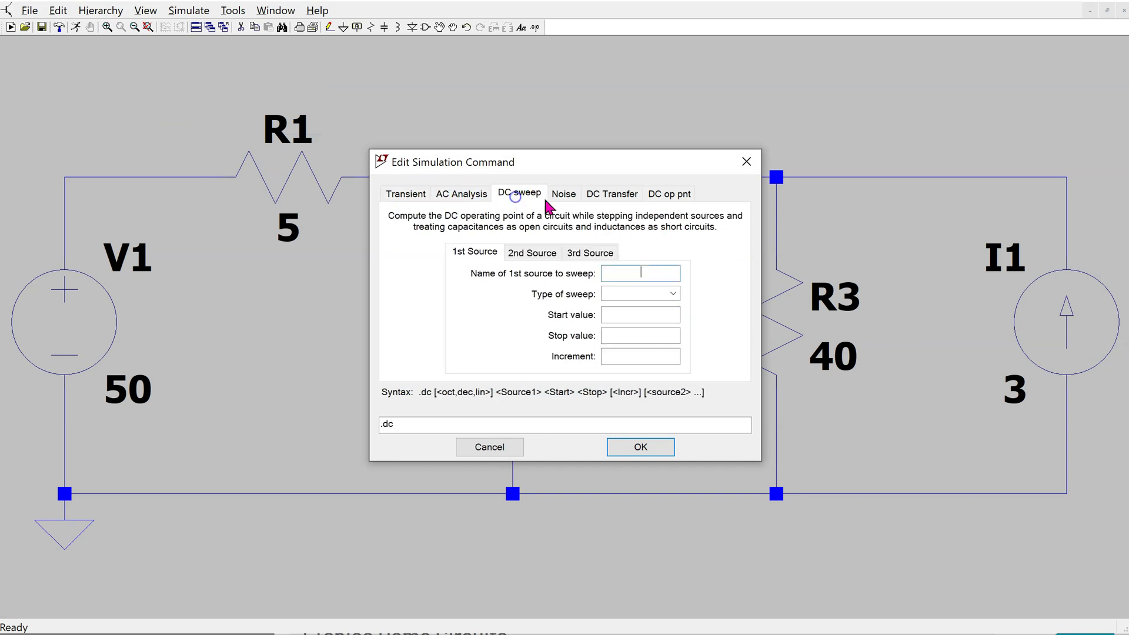
pyautogui.click(562, 194)
pyautogui.click(607, 200)
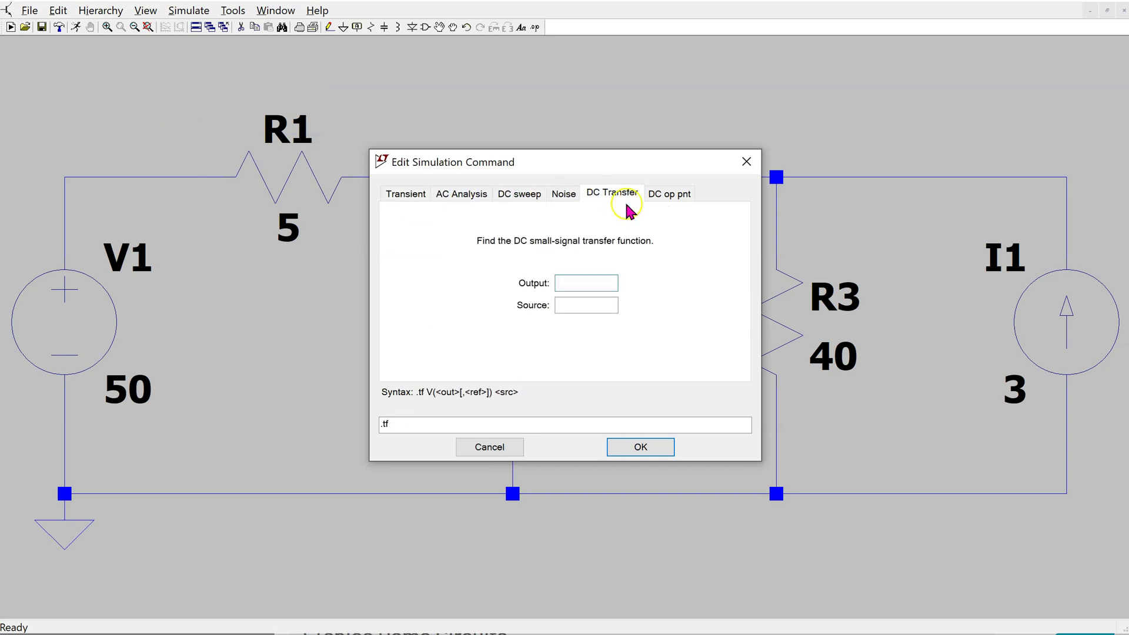
# - Choose the DC op pnt analysis and place the .op directive below the ground symbol
pyautogui.click(674, 194)
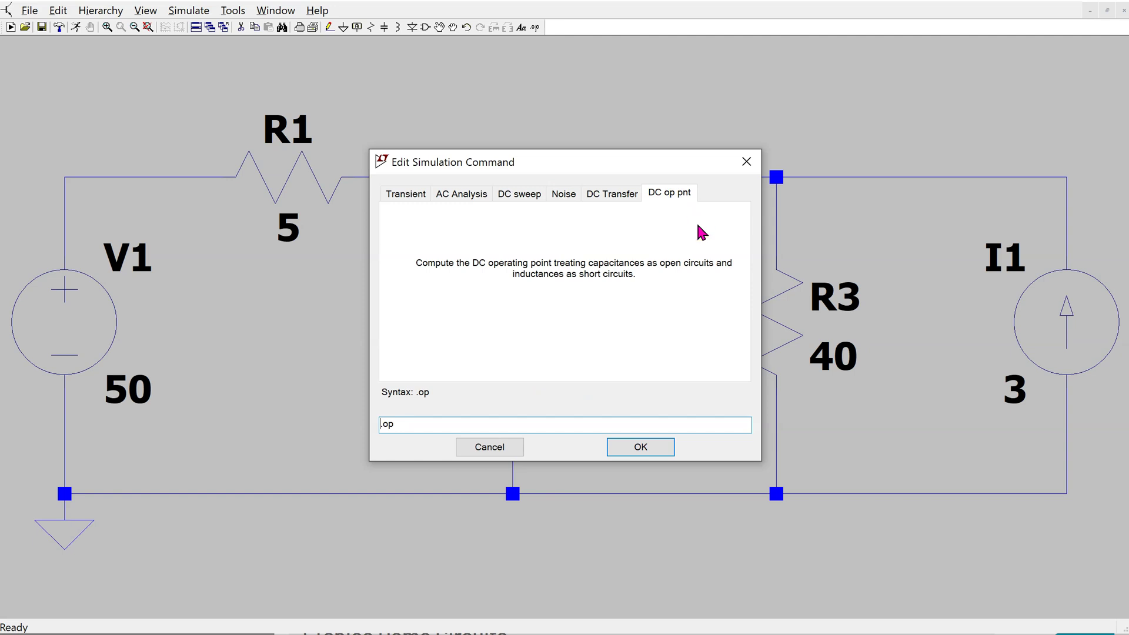
pyautogui.click(405, 431)
pyautogui.click(629, 450)
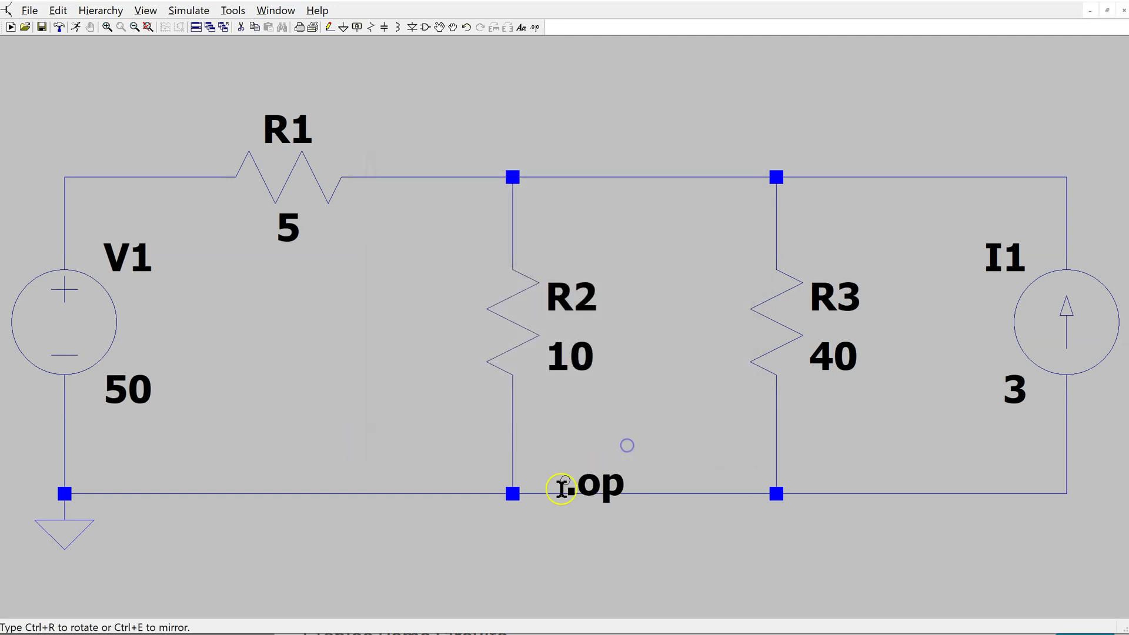
pyautogui.click(117, 555)
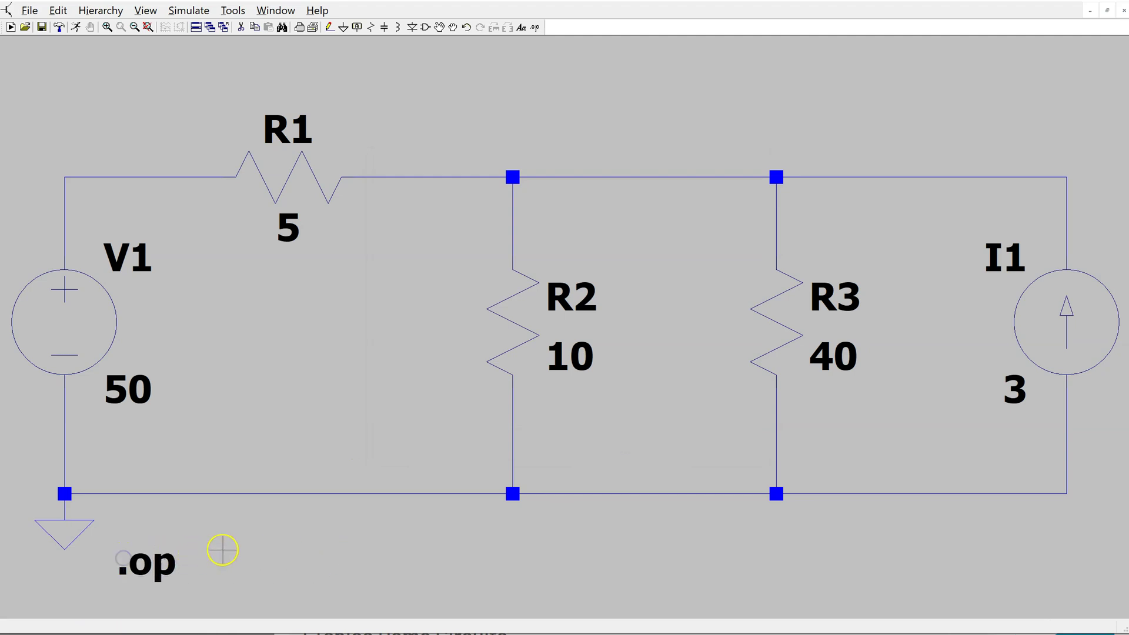
pyautogui.rightClick(247, 546)
pyautogui.click(422, 573)
# - Enter 'This is a test simulation' as a Comment and place it above the circuit
pyautogui.click(471, 290)
pyautogui.click(537, 29)
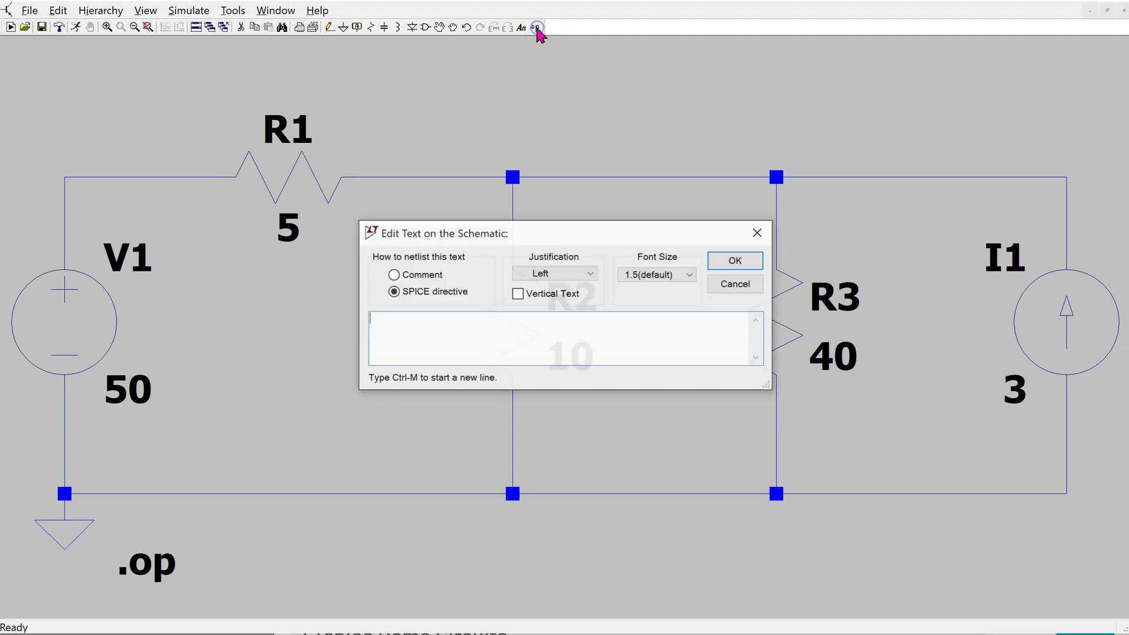
pyautogui.click(392, 275)
pyautogui.click(399, 324)
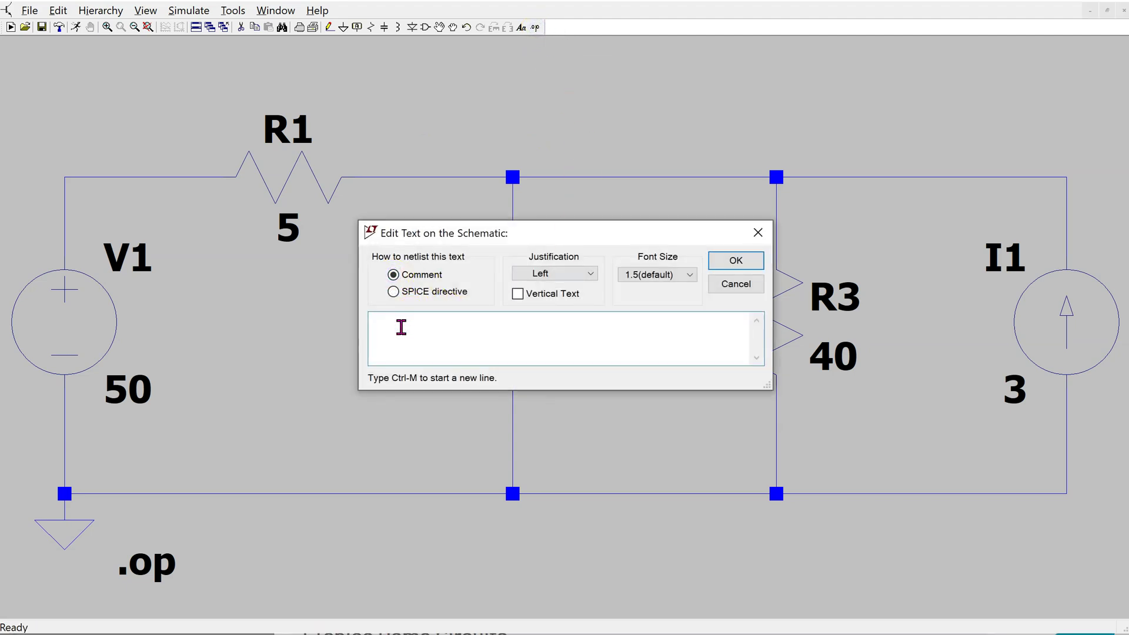
pyautogui.write('This is a test simulation')
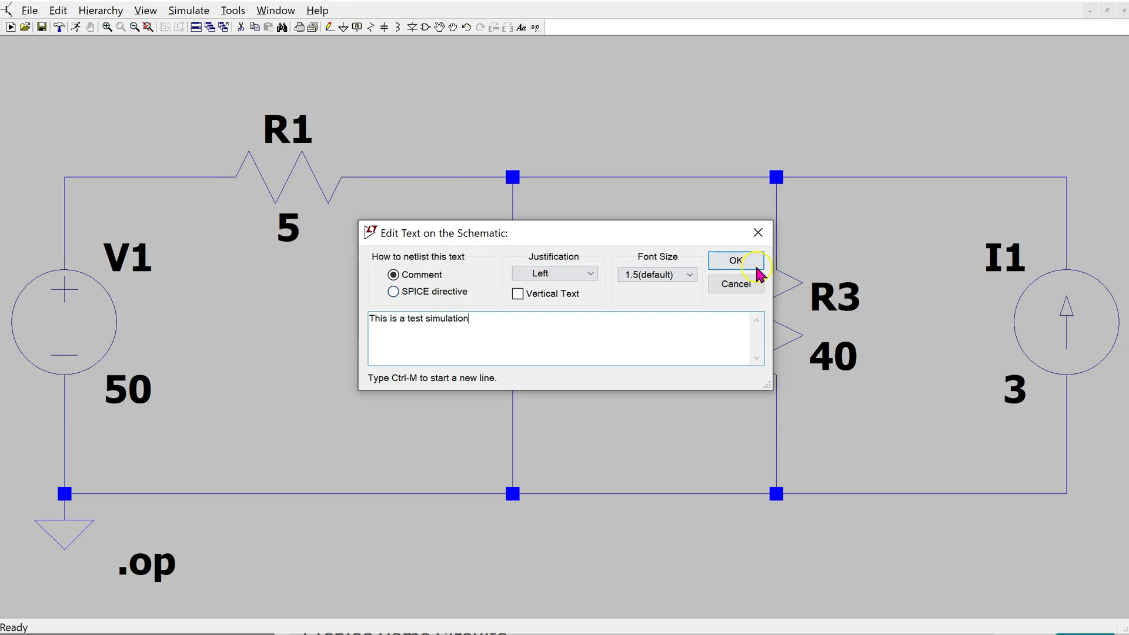
pyautogui.click(739, 261)
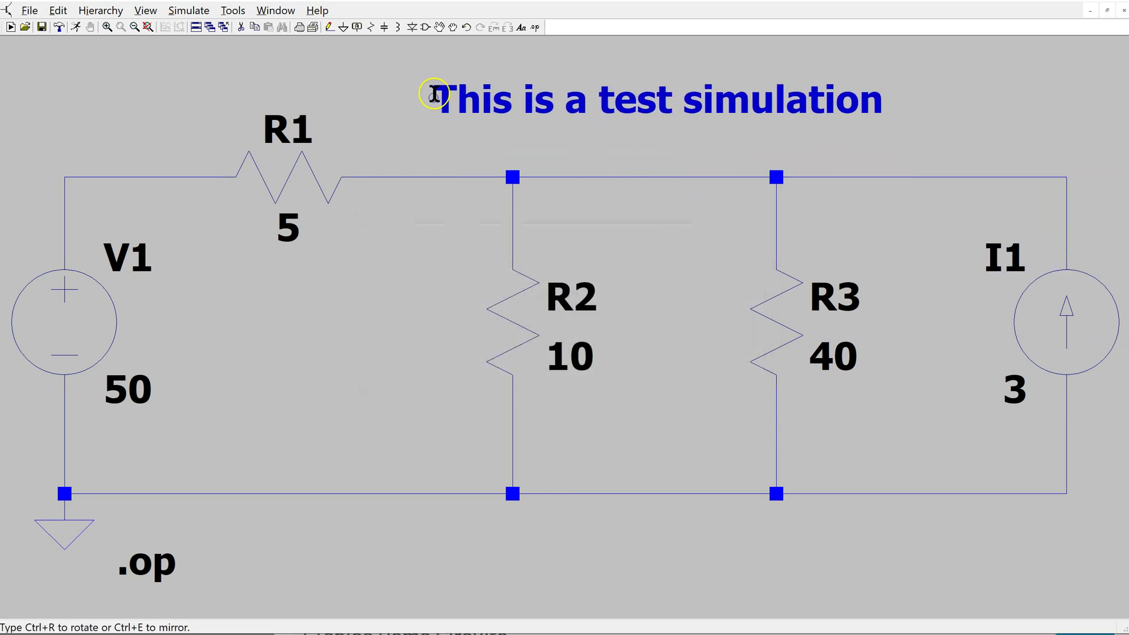
pyautogui.click(433, 96)
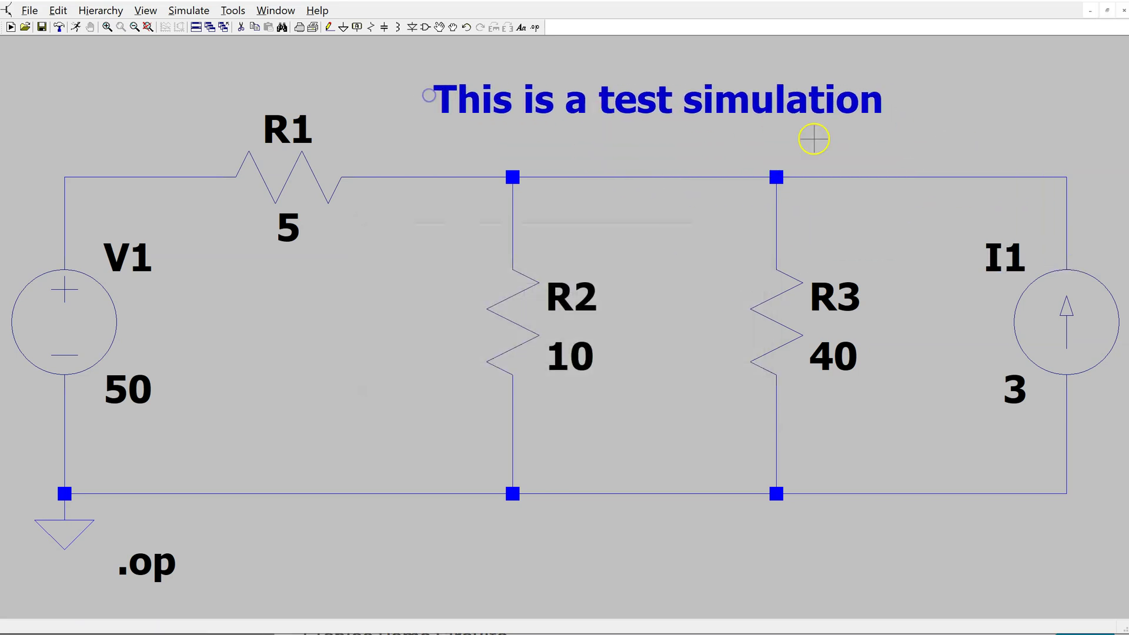
# - Run the .op simulation, which reports node voltages of 50 and 40
pyautogui.rightClick(659, 368)
pyautogui.click(598, 533)
pyautogui.click(79, 30)
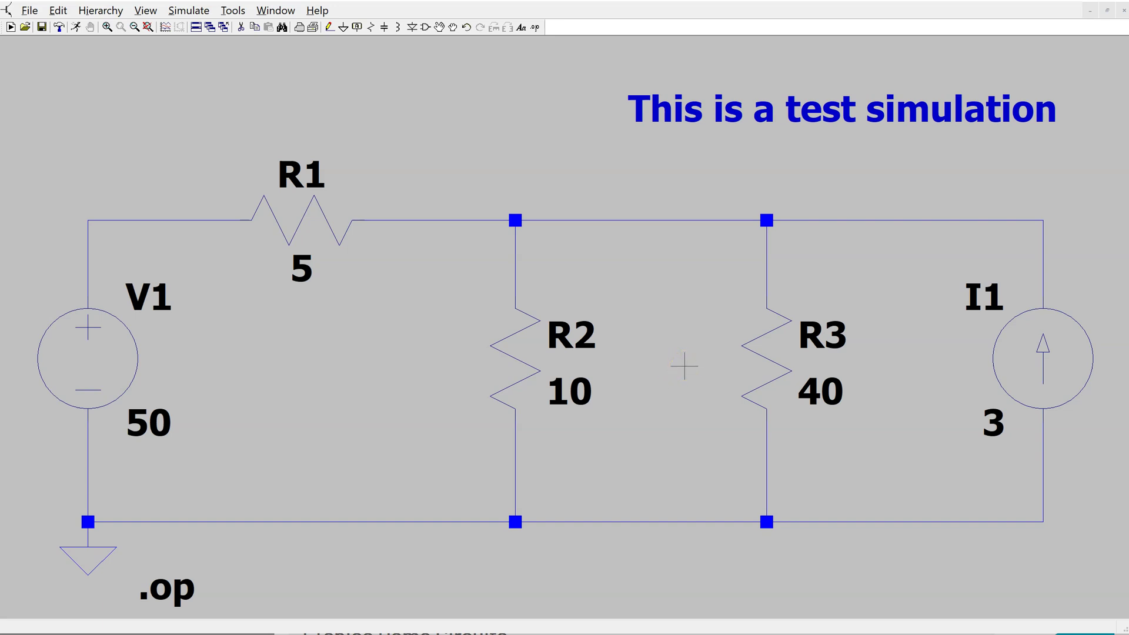
# - Place a net label named Node1 above the R1–R2 junction
pyautogui.moveTo(515, 220)
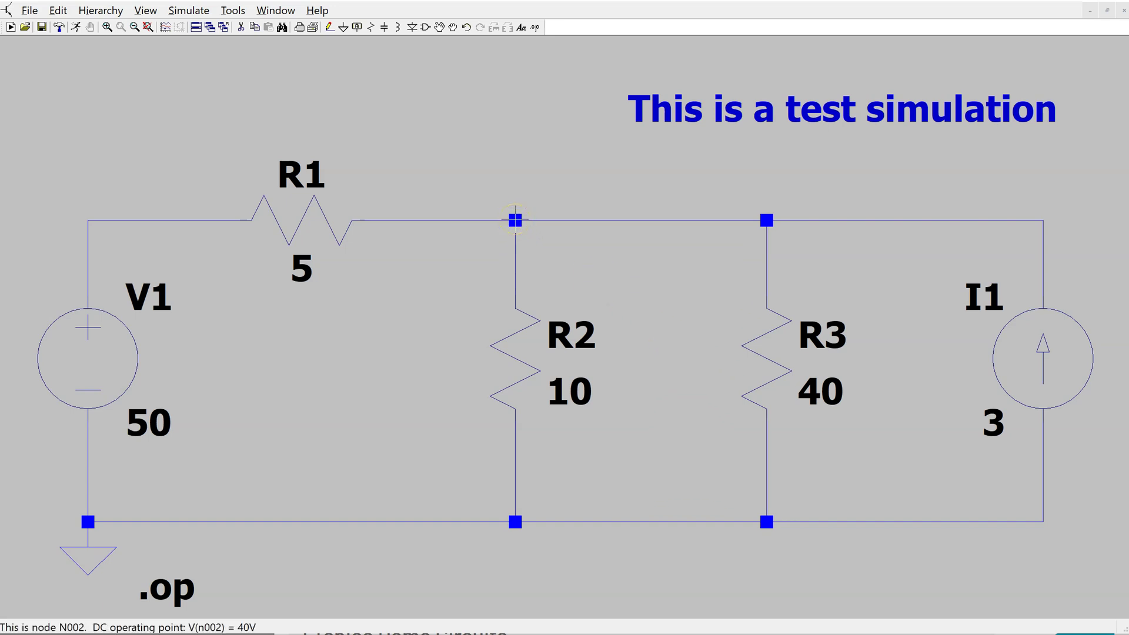
pyautogui.rightClick(515, 221)
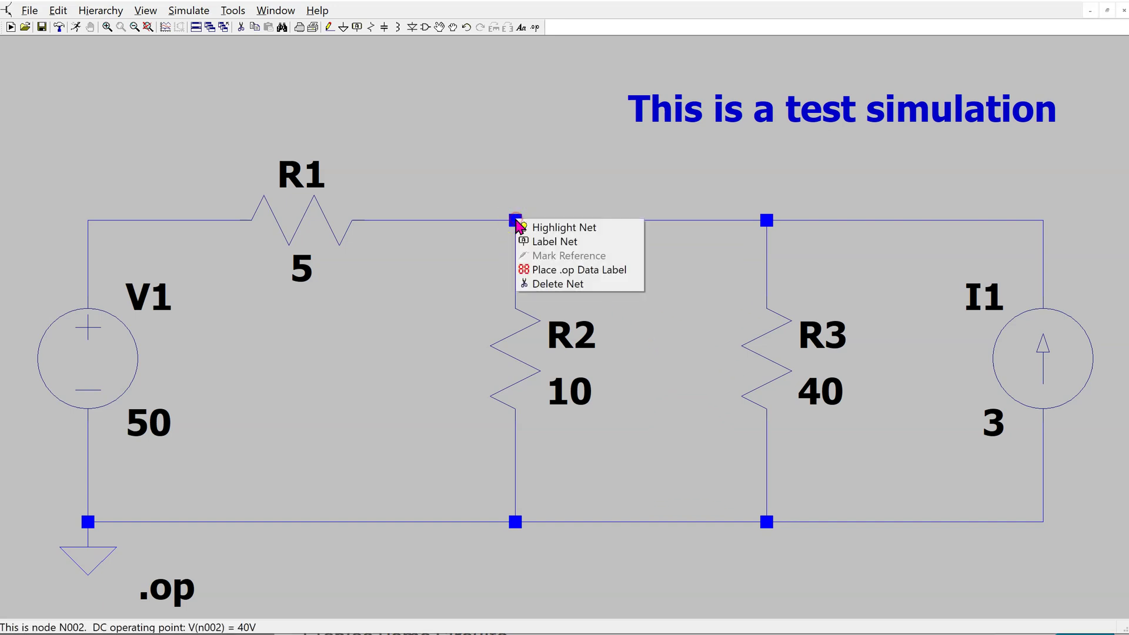
pyautogui.click(574, 245)
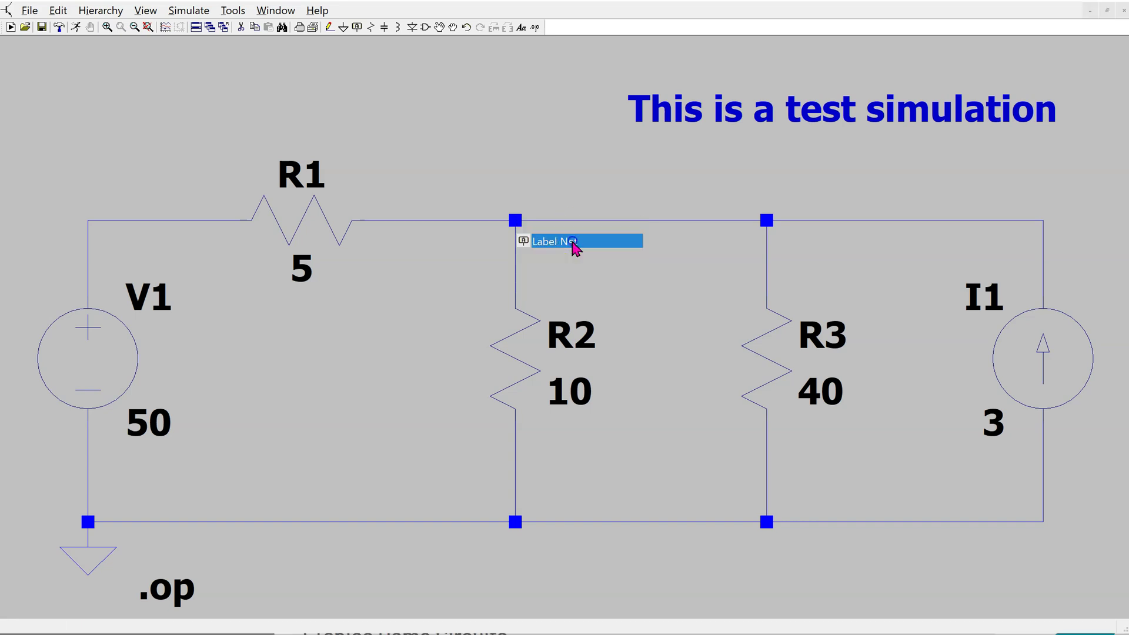
pyautogui.write('N')
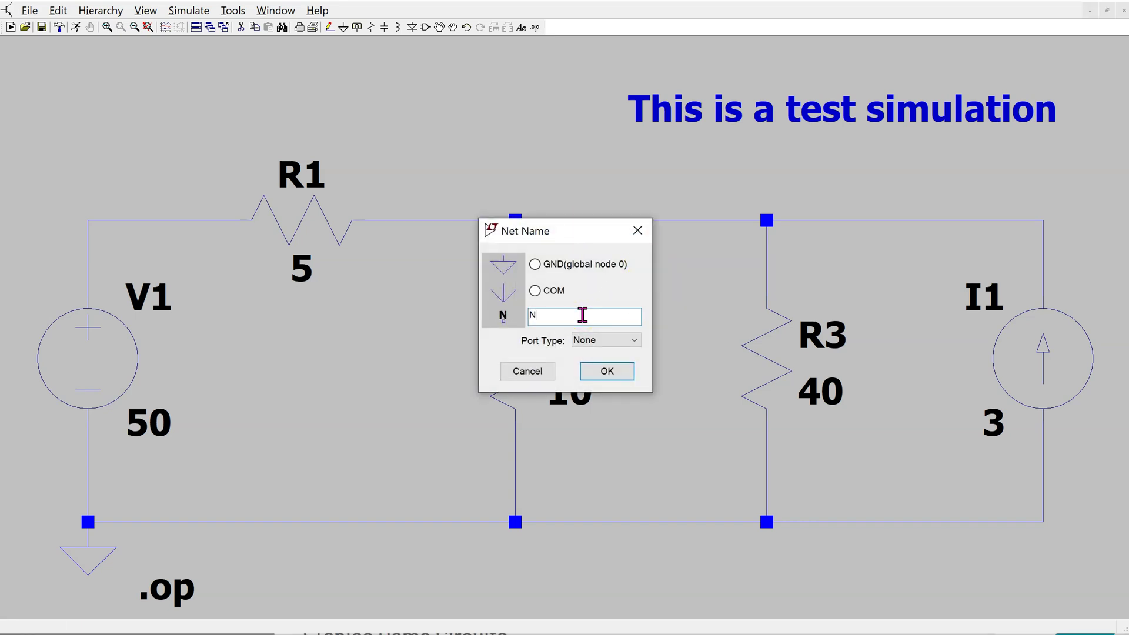
pyautogui.write('ode1')
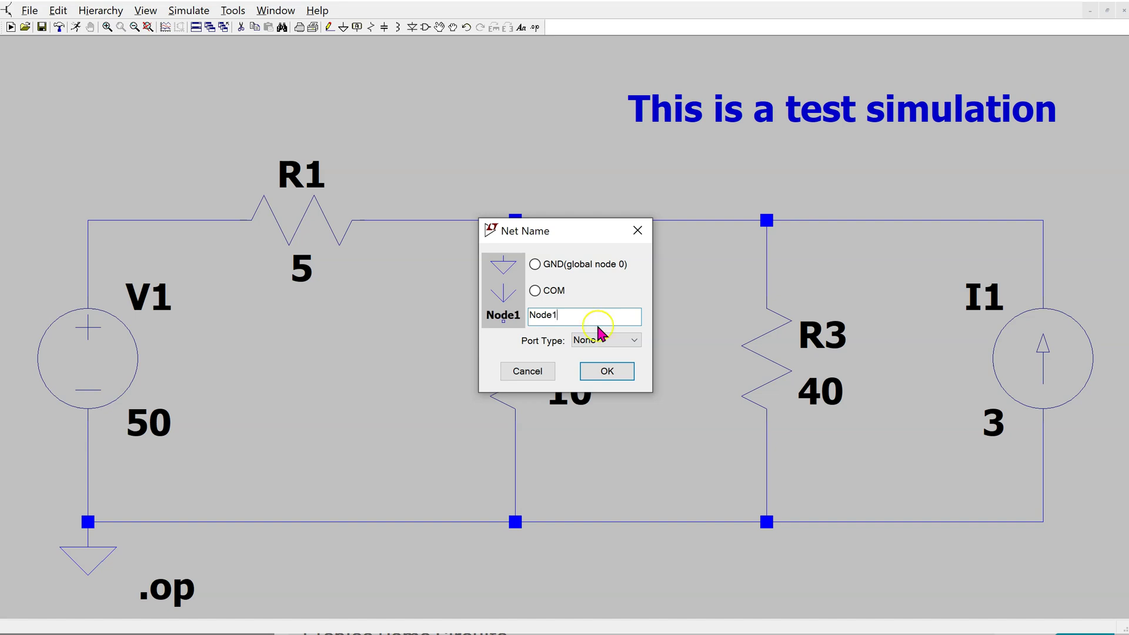
pyautogui.click(607, 372)
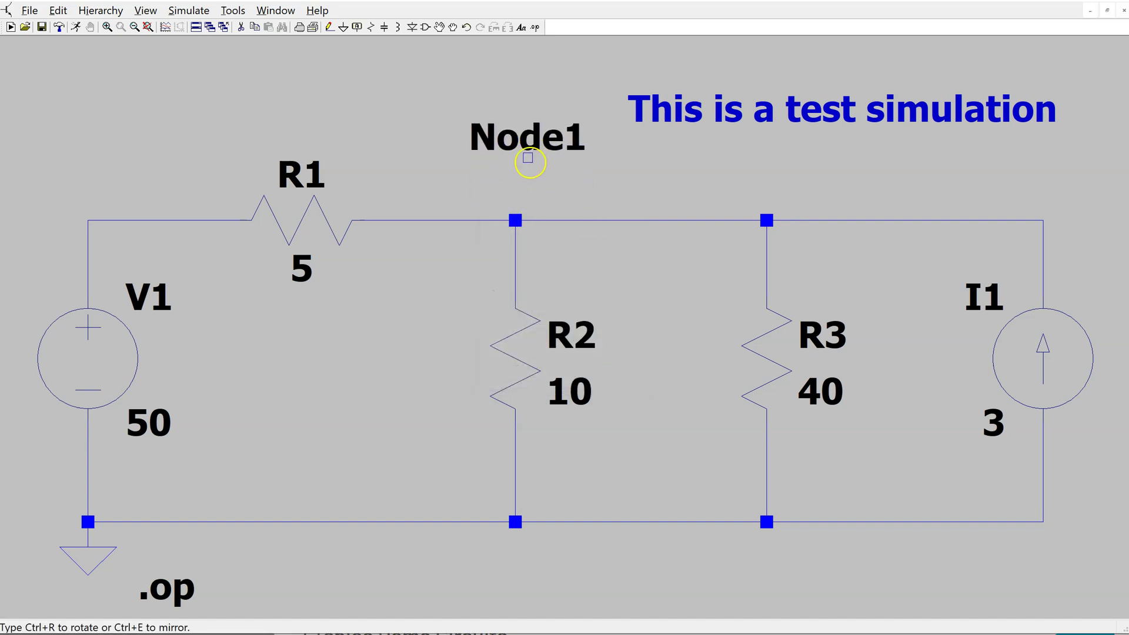
pyautogui.click(515, 170)
pyautogui.rightClick(382, 152)
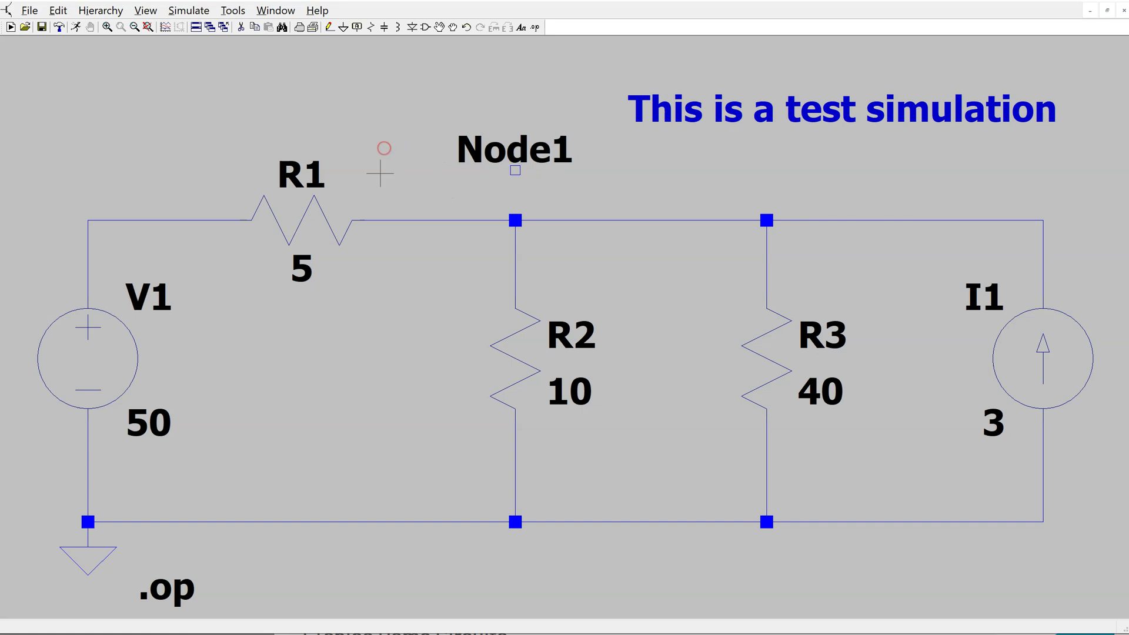
# - Draw a wire from the R1–R2 junction up to the Node1 label
pyautogui.click(329, 28)
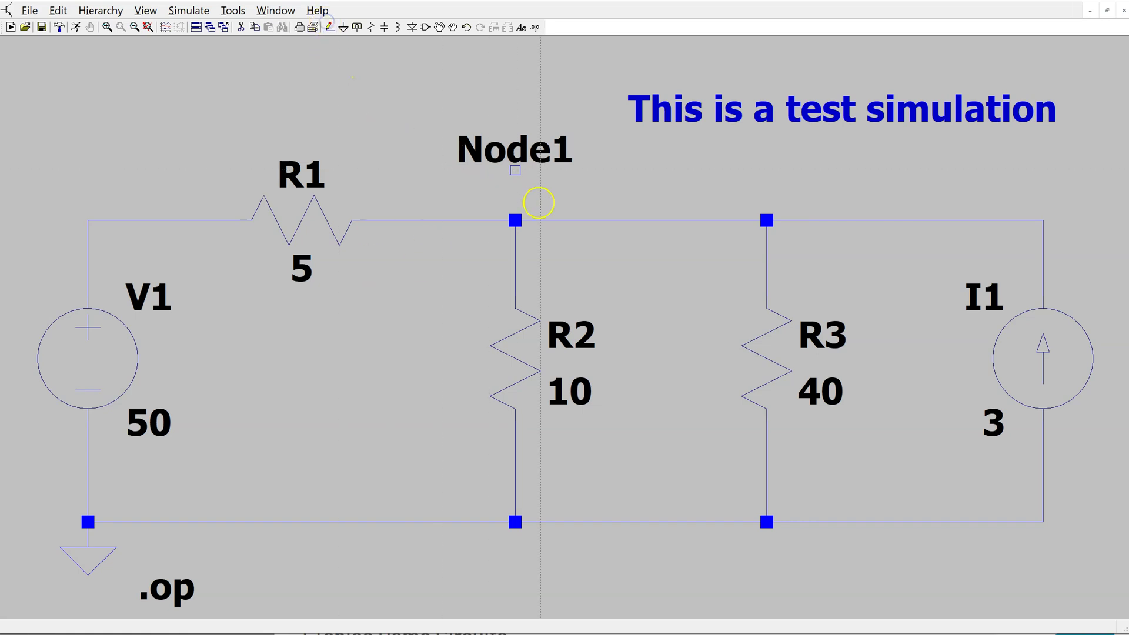
pyautogui.click(515, 221)
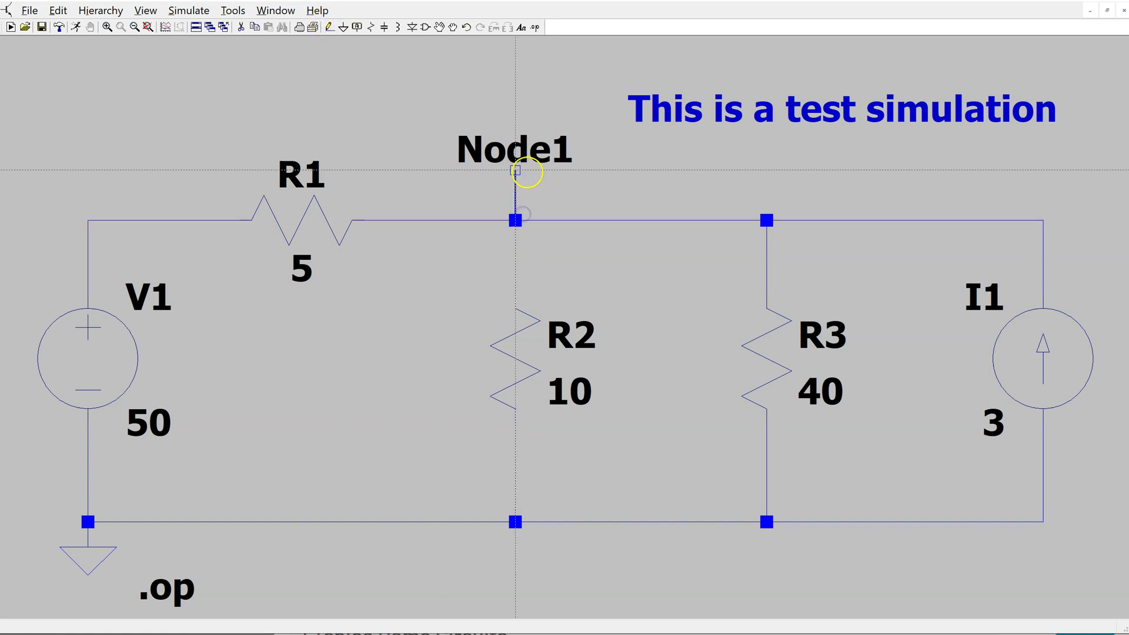
pyautogui.click(515, 170)
pyautogui.rightClick(457, 172)
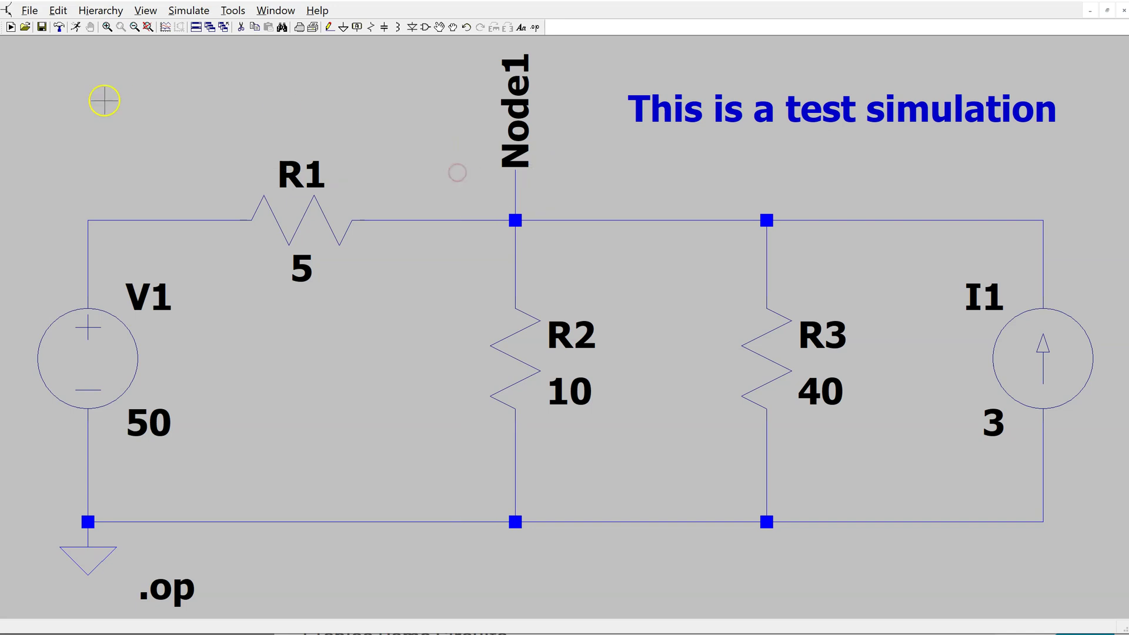
# - Rerun the simulation, check V(node1) reads 40 V, and close the Operating Point window
pyautogui.click(79, 28)
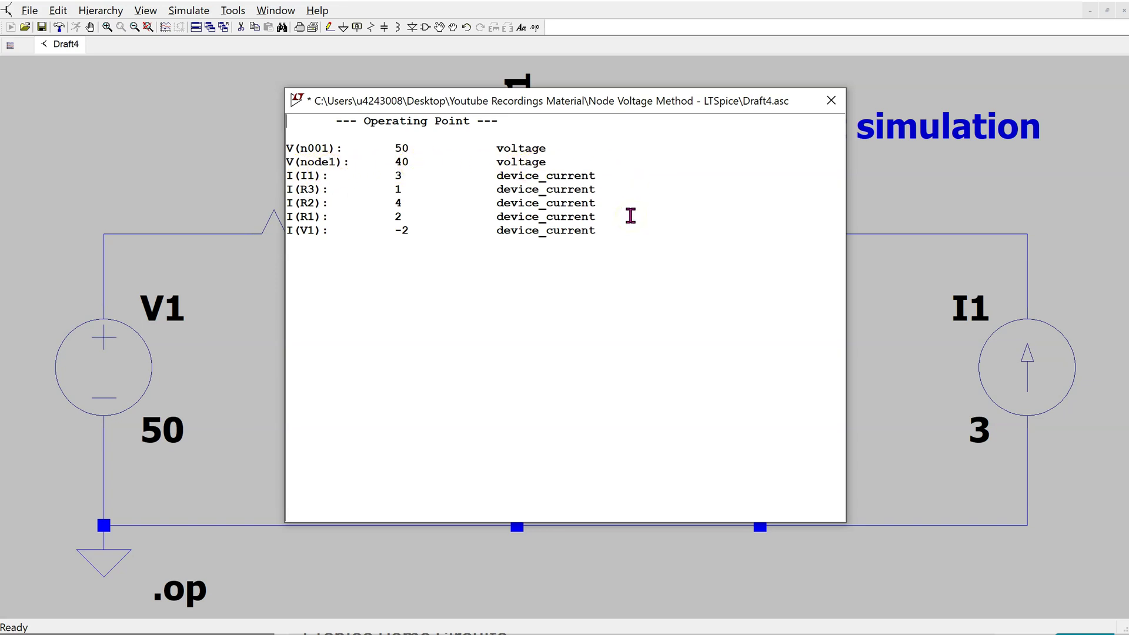
pyautogui.click(630, 243)
pyautogui.click(831, 101)
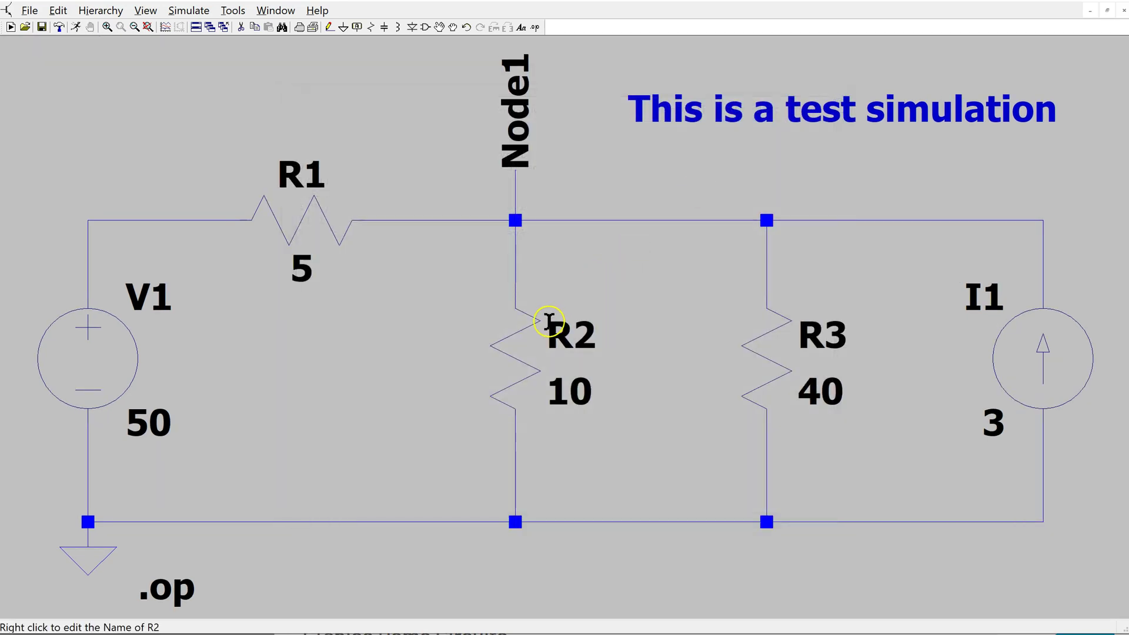